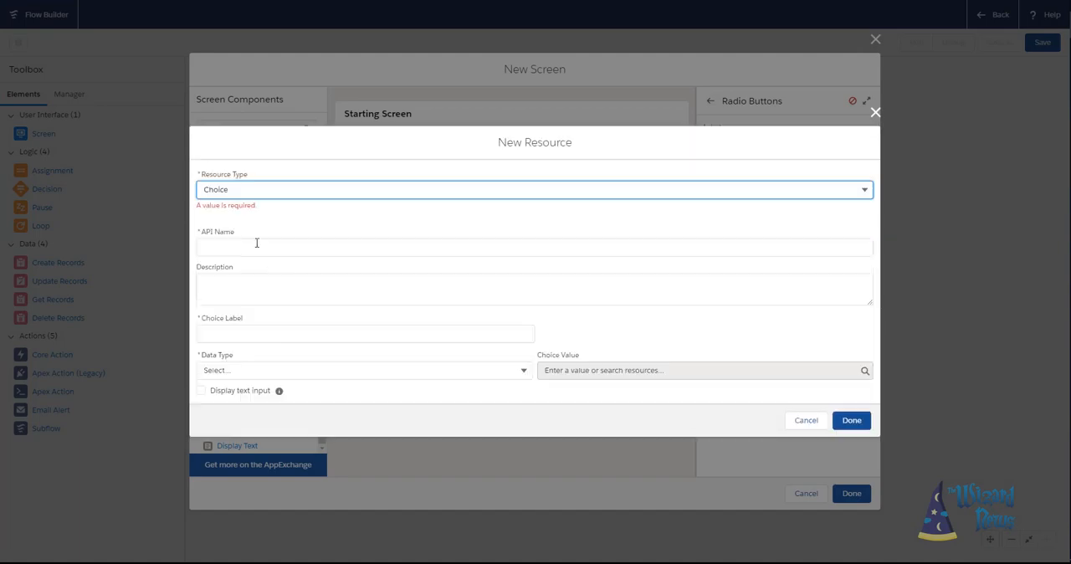
- Create a Text choice resource with API name, choice label and choice value Trailhead
click(256, 242)
text(Trailhead)
click(266, 328)
text(Trailhead)
click(276, 364)
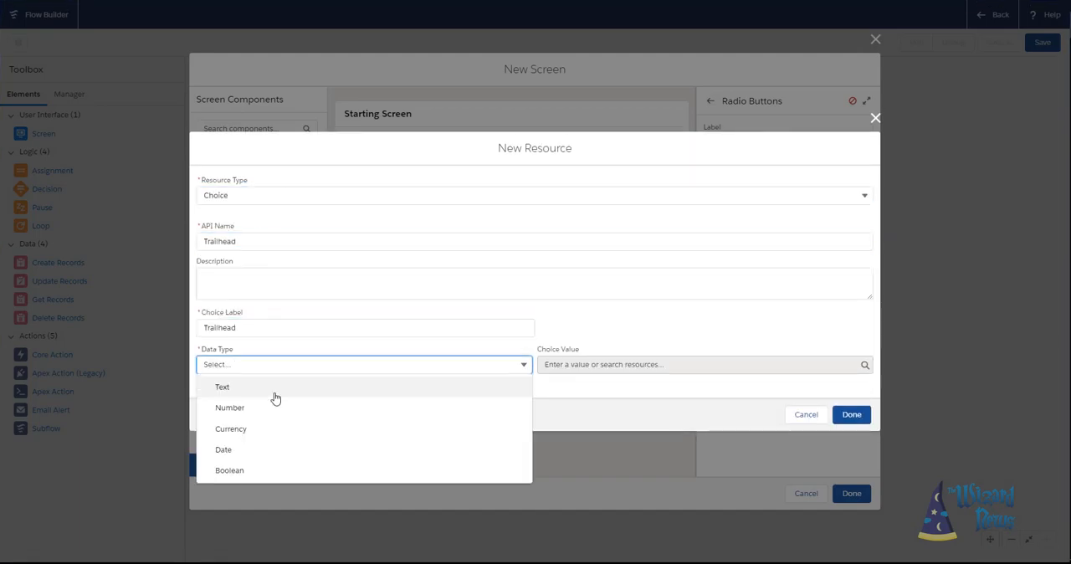
click(276, 386)
click(616, 365)
text(Trailhead)
click(851, 414)
- Add a second choice to the radio buttons and start a new choice resource for it with API name WizardApprentice
click(744, 394)
click(741, 368)
click(752, 369)
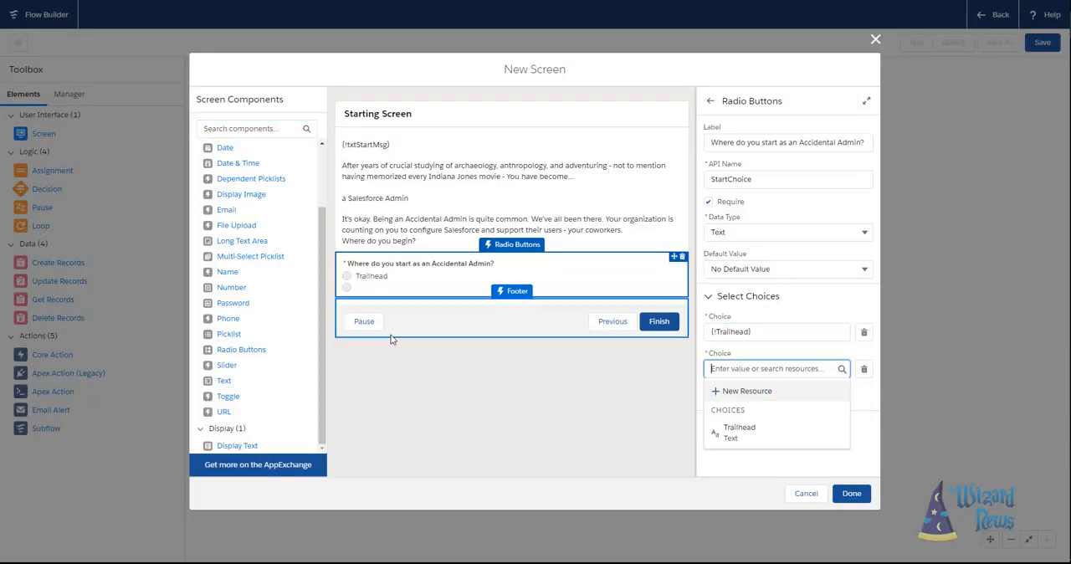
click(746, 391)
click(258, 242)
click(258, 326)
click(253, 240)
text(WizardApprentice)
key(Tab)
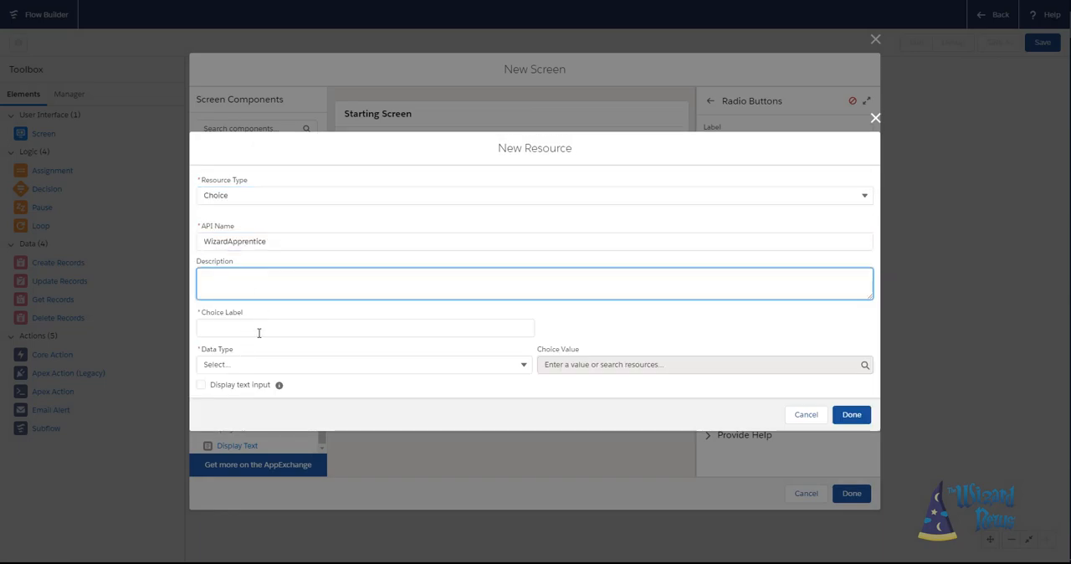
- Give the new choice the label "Watch Wizard's Apprentice", data type Text and choice value WizardApp
click(258, 328)
text(Watch Wizard's Apprentice)
click(249, 365)
click(219, 385)
click(200, 384)
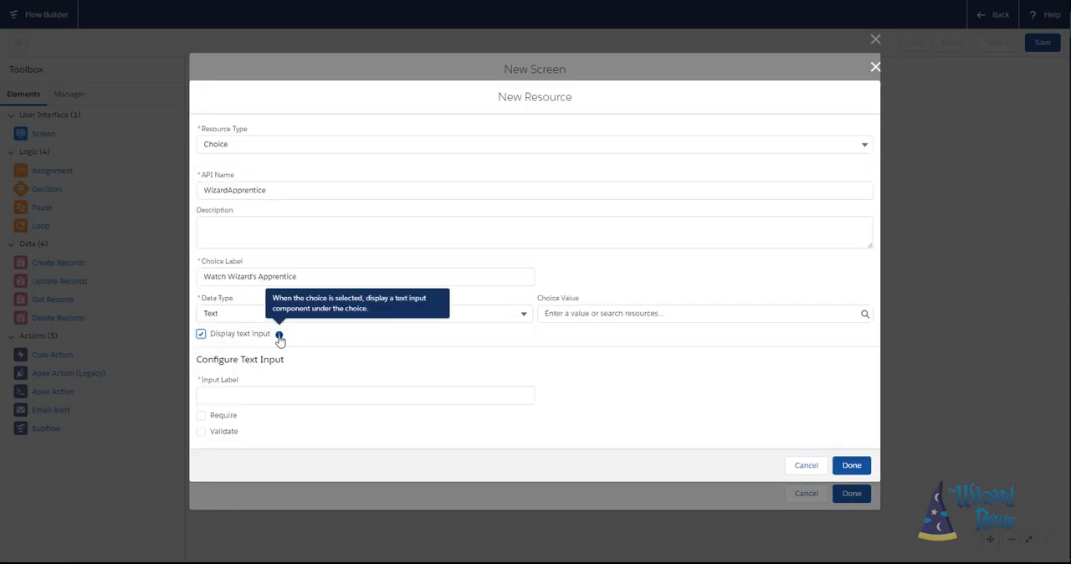
click(200, 334)
click(576, 364)
text(WizardApp)
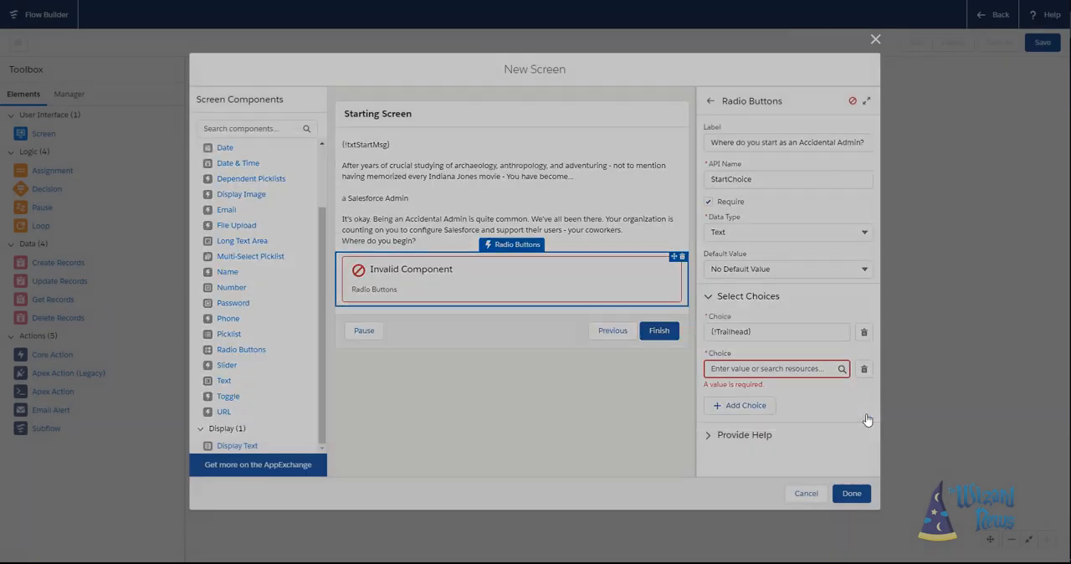
- Assign the WizardApprentice resource to the second choice and start a new resource for a further choice
click(777, 368)
click(758, 451)
click(739, 469)
click(772, 471)
click(752, 494)
click(294, 242)
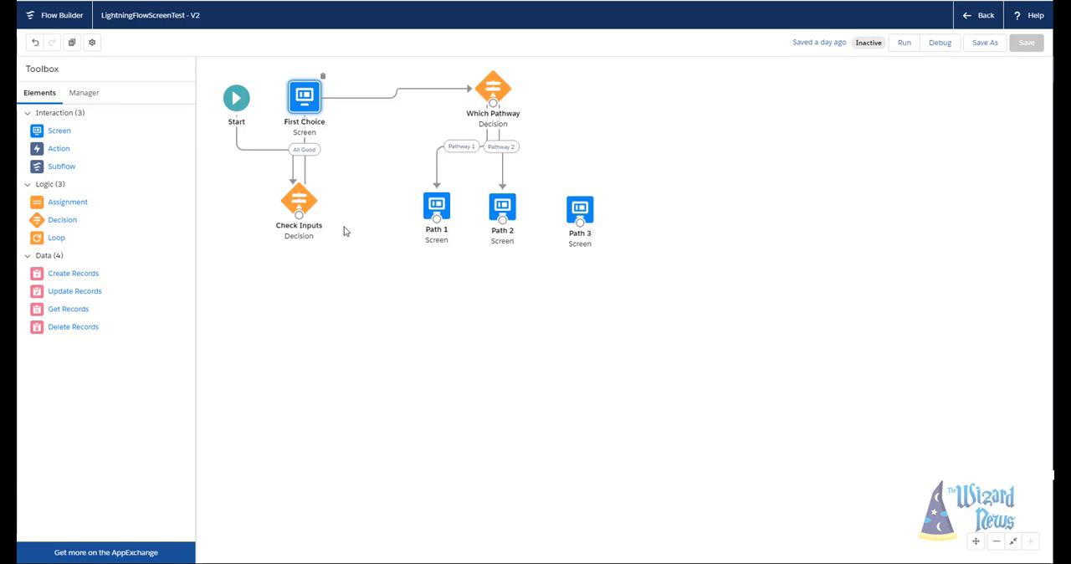
- Inspect the First Choice screen's radio buttons and the resources offered for an added choice, discarding the change
click(84, 95)
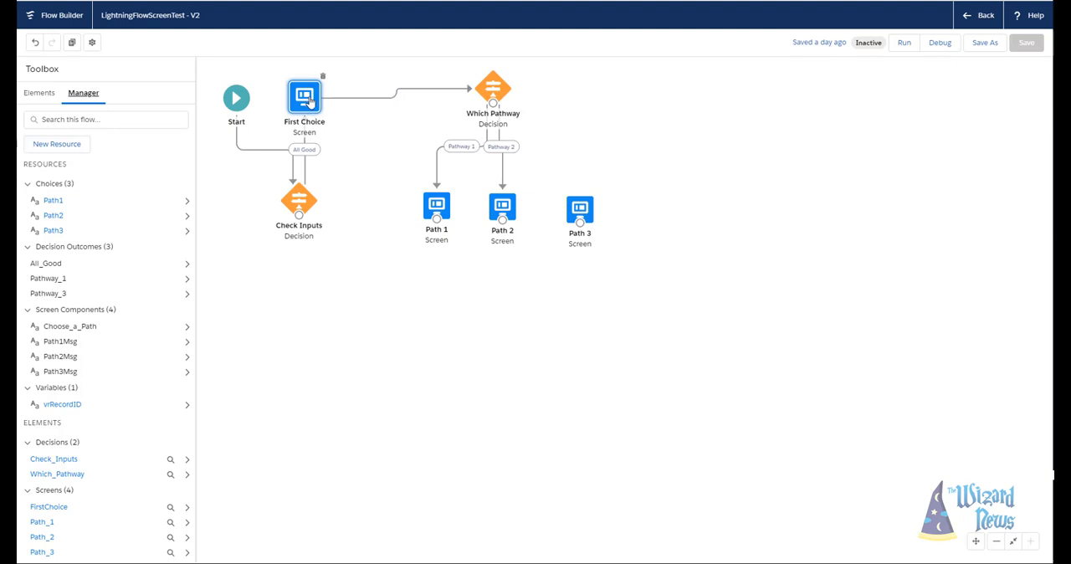
double_click(308, 101)
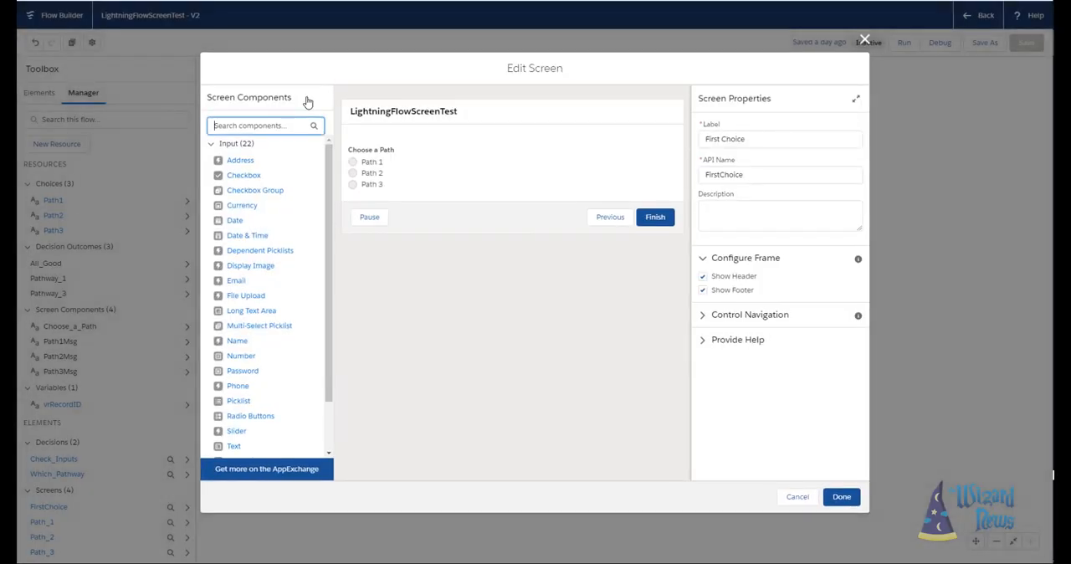
click(387, 171)
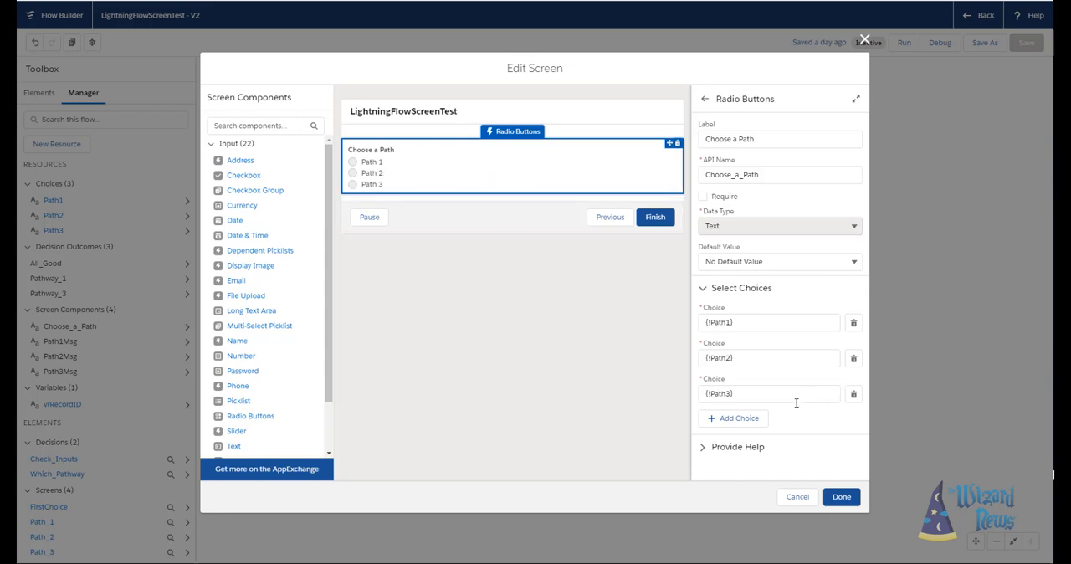
click(763, 422)
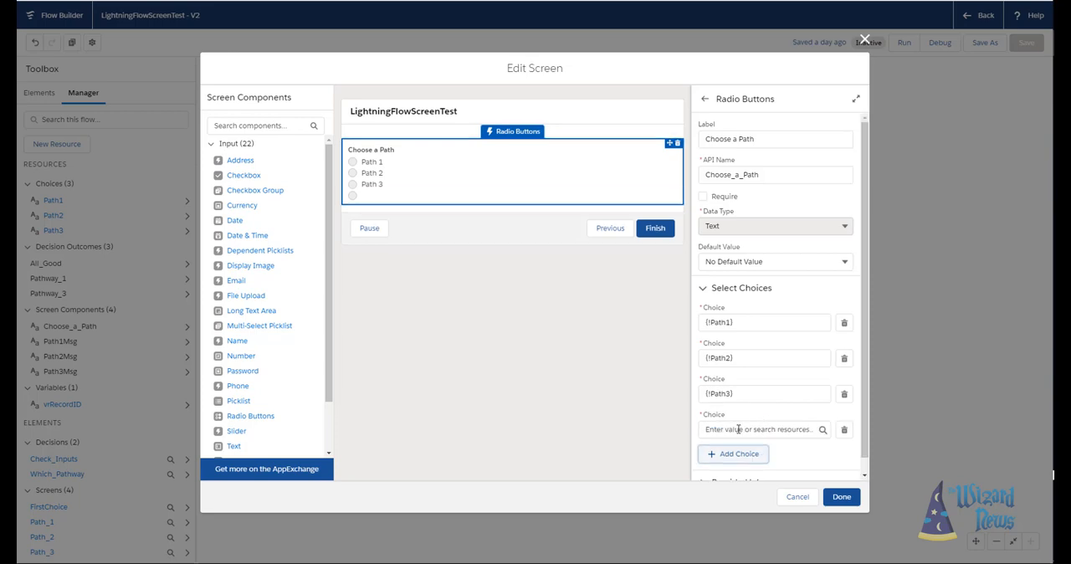
click(737, 429)
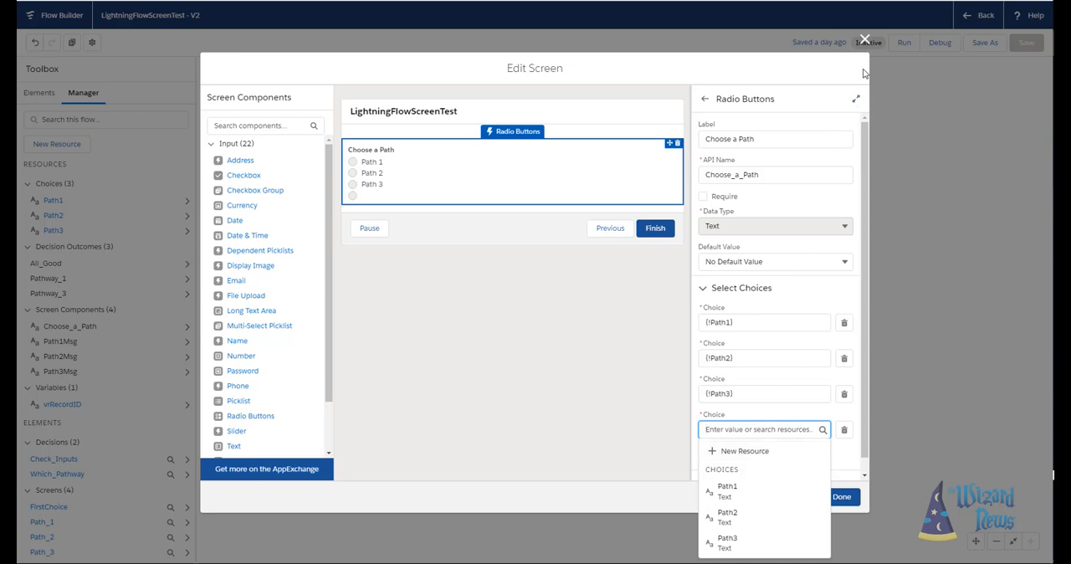
click(864, 40)
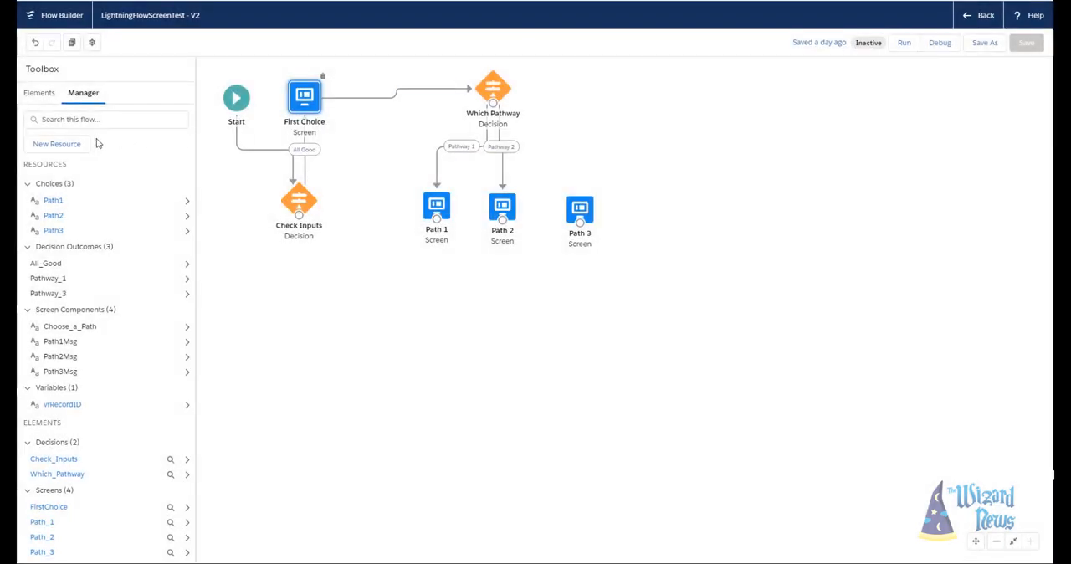
- Start a new Variable resource with API name vrVariableExample and description "what this variable for"
click(57, 149)
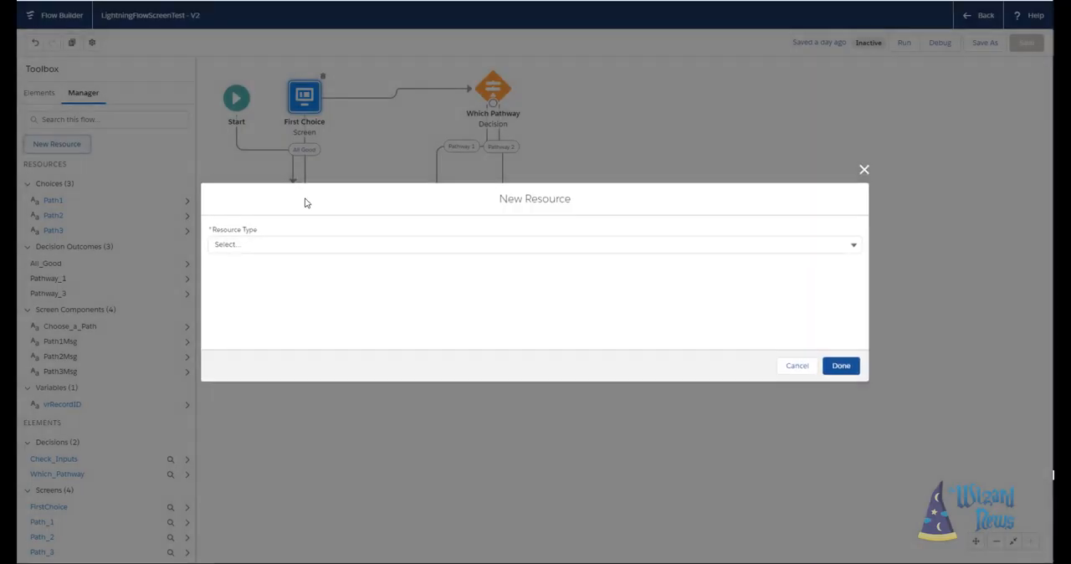
click(730, 244)
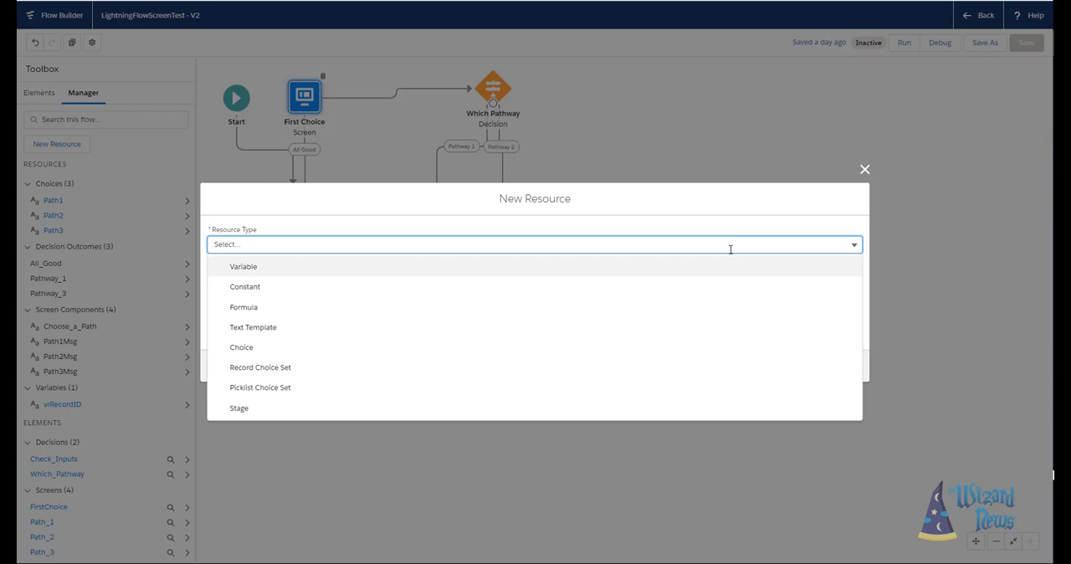
click(670, 274)
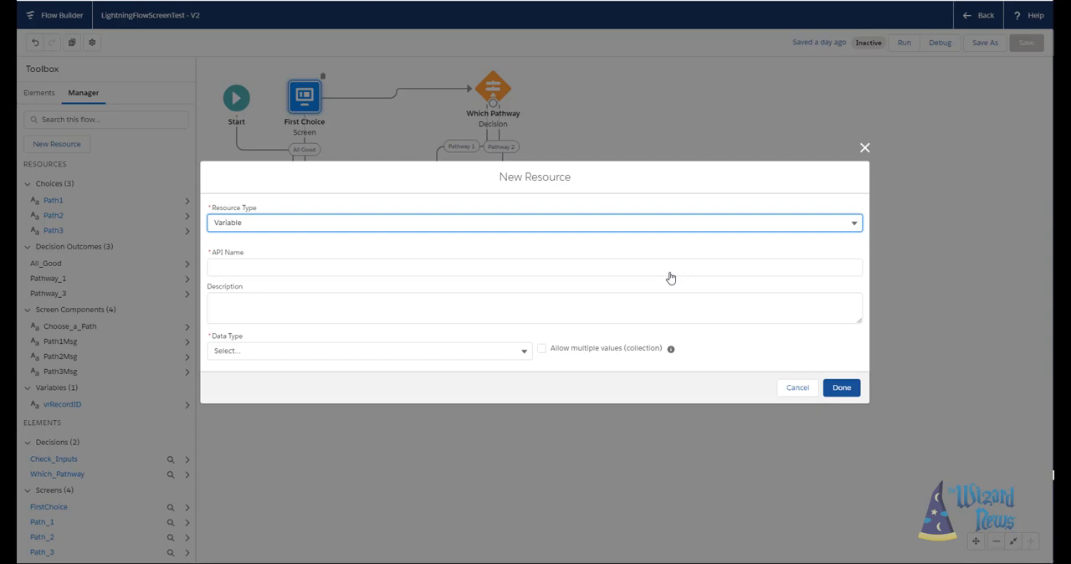
click(670, 269)
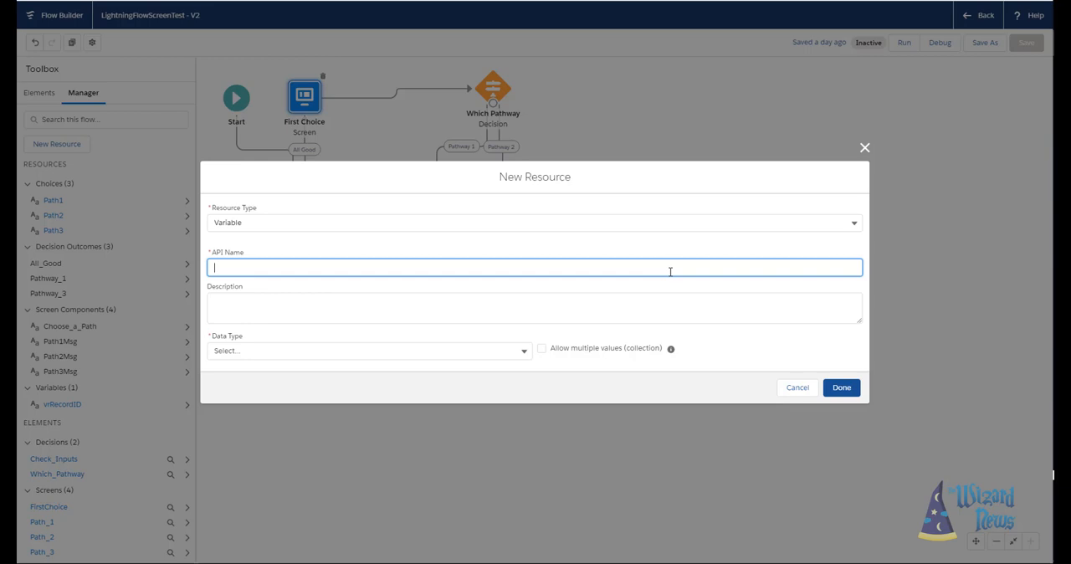
text(vr)
text(VariableExample)
key(Tab)
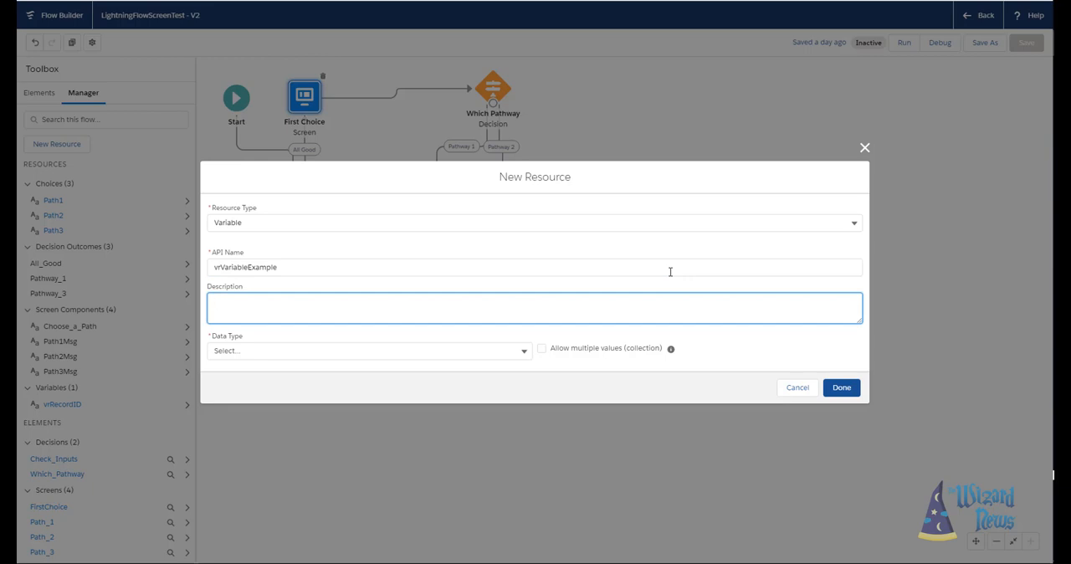
text(what this variable for)
- Make the variable a Record collection for the Account object, available for input, and save the resource
click(525, 351)
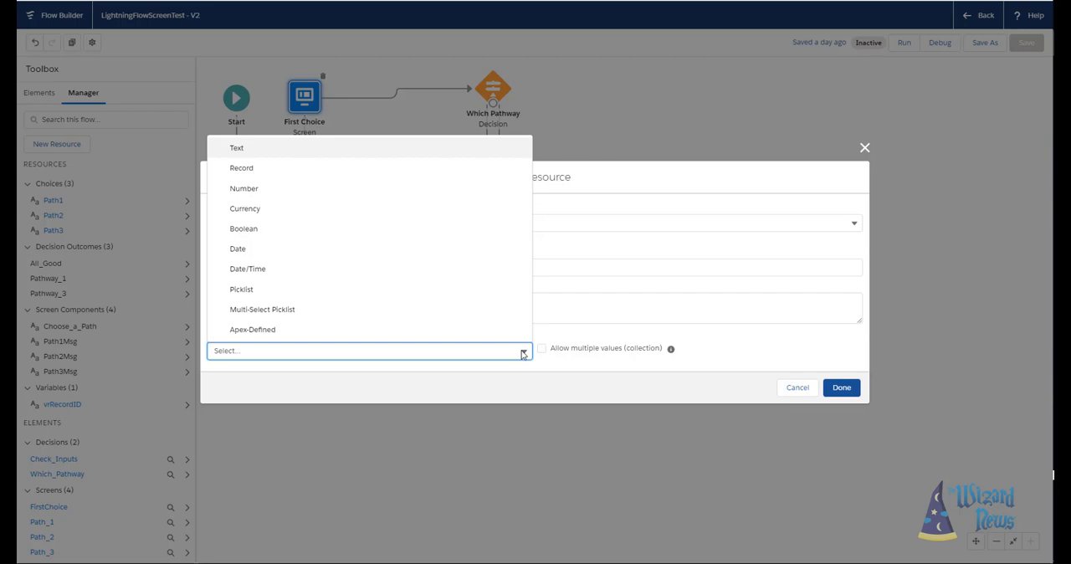
click(368, 170)
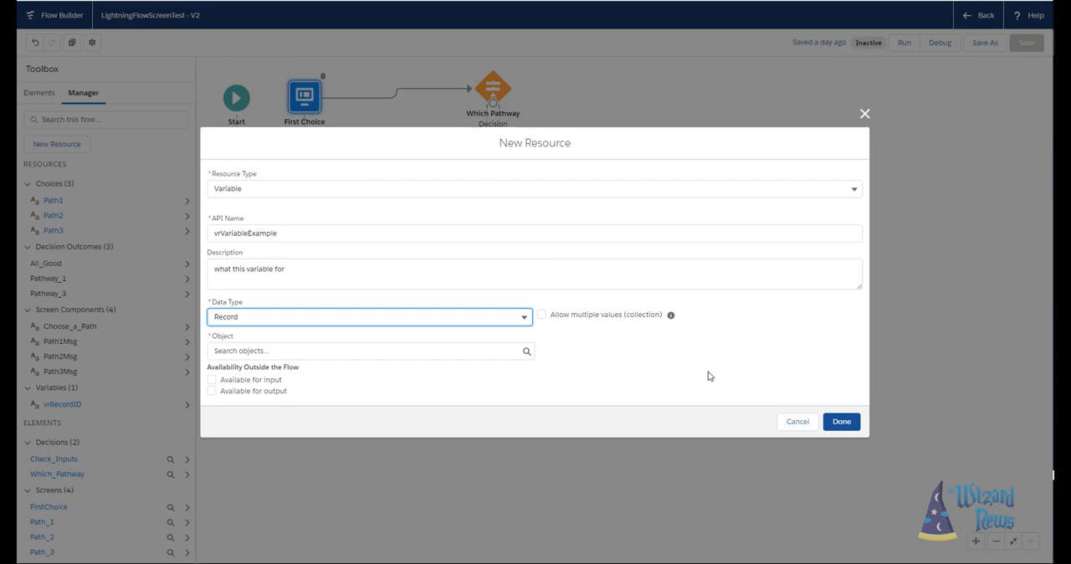
click(540, 316)
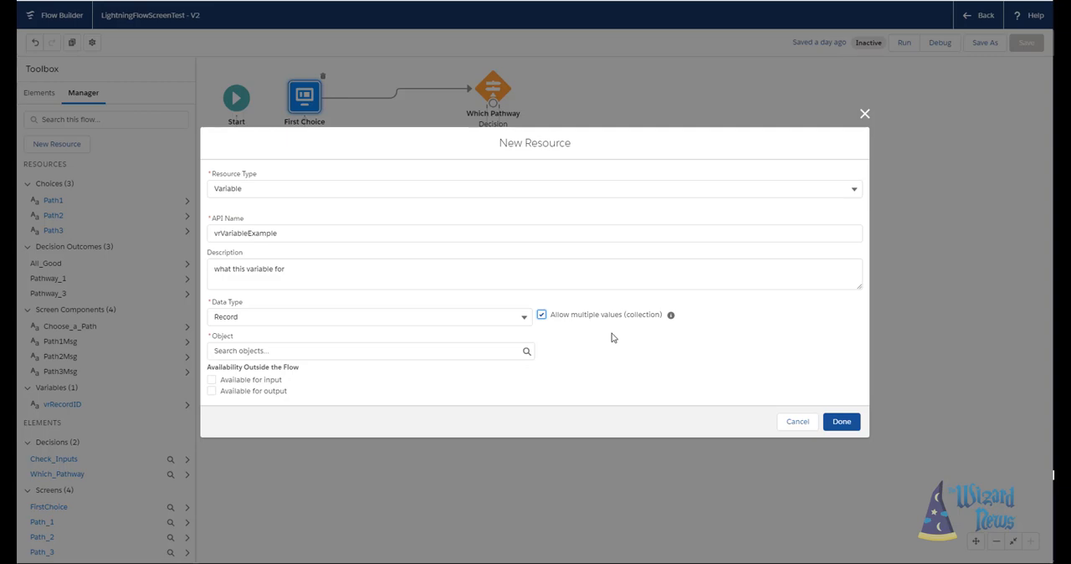
click(452, 345)
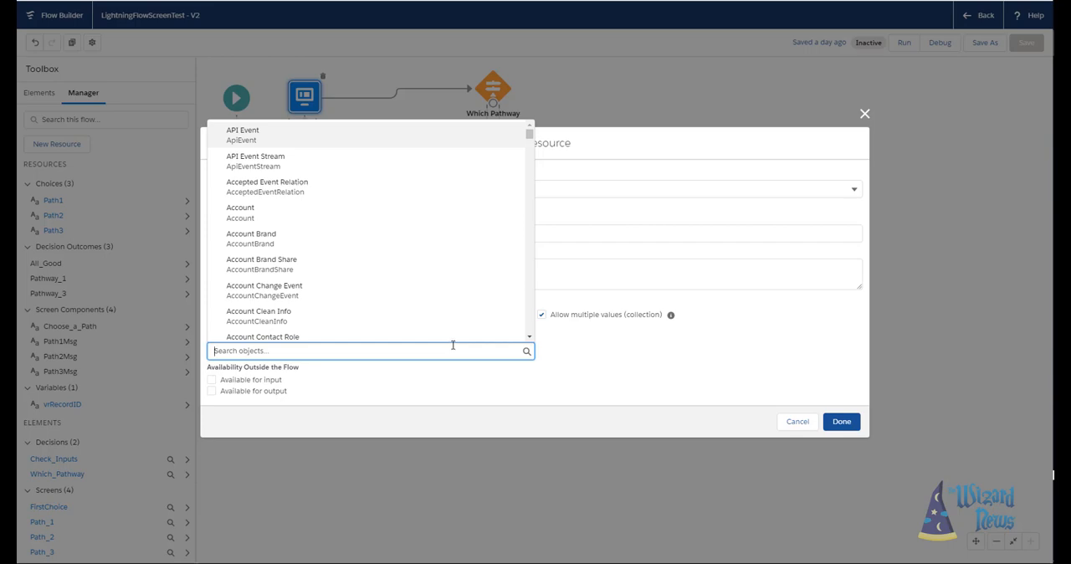
click(262, 215)
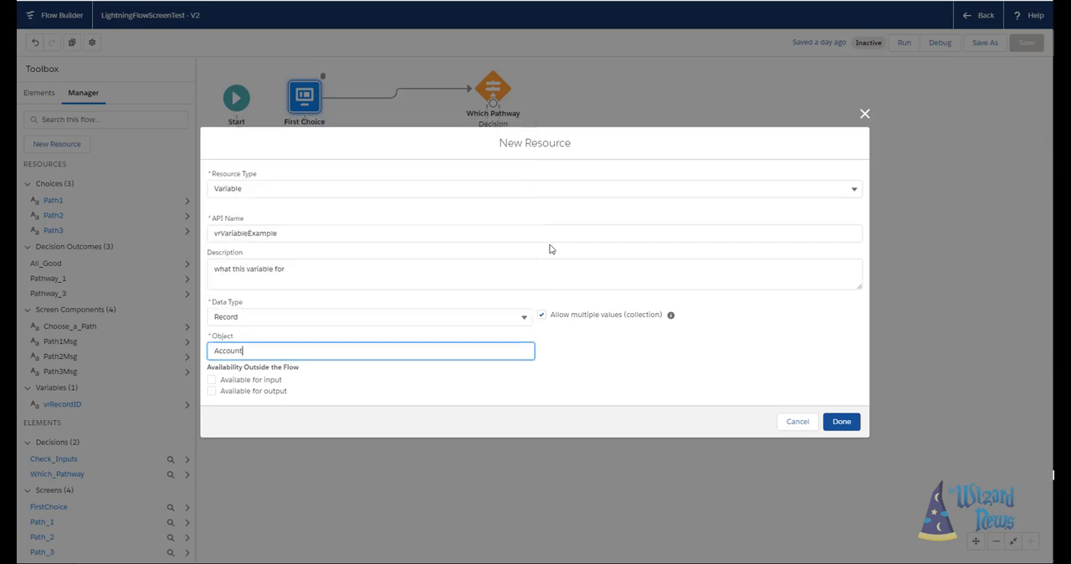
click(272, 385)
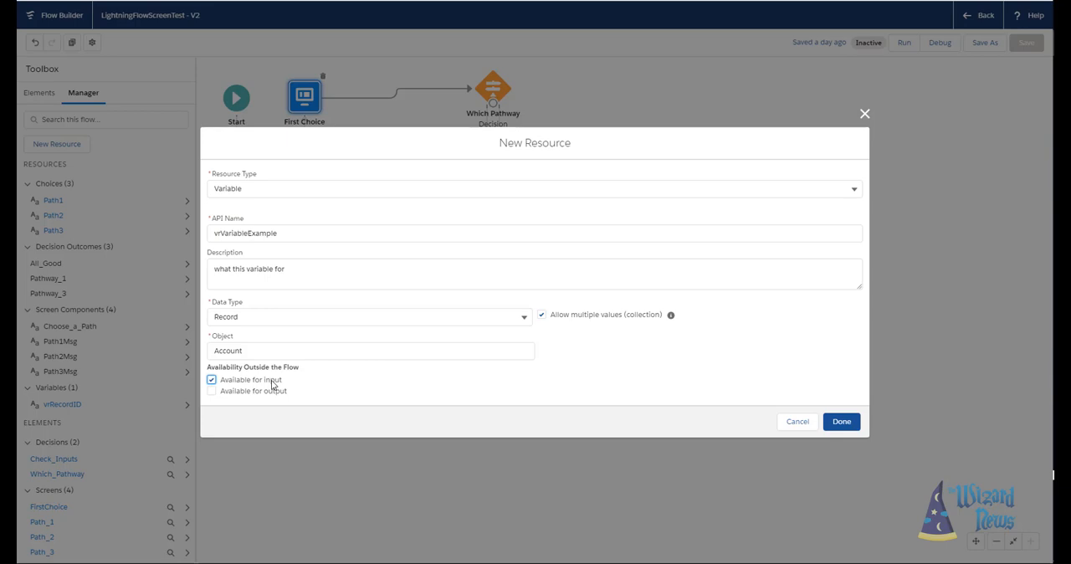
click(264, 392)
click(261, 395)
click(841, 421)
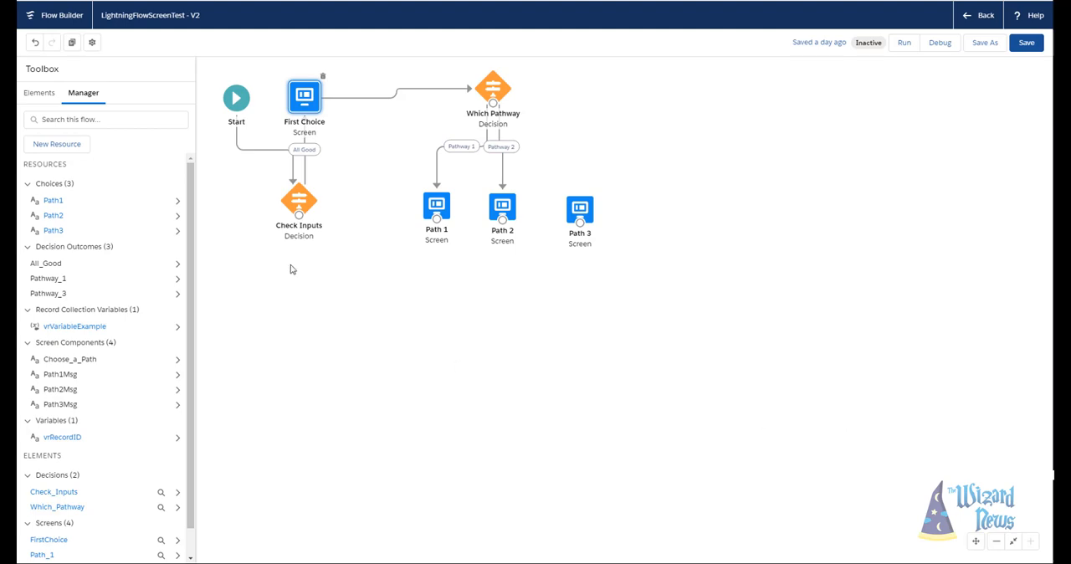
- Start another new Variable resource with data type Text and view the resources available for its default value
click(57, 144)
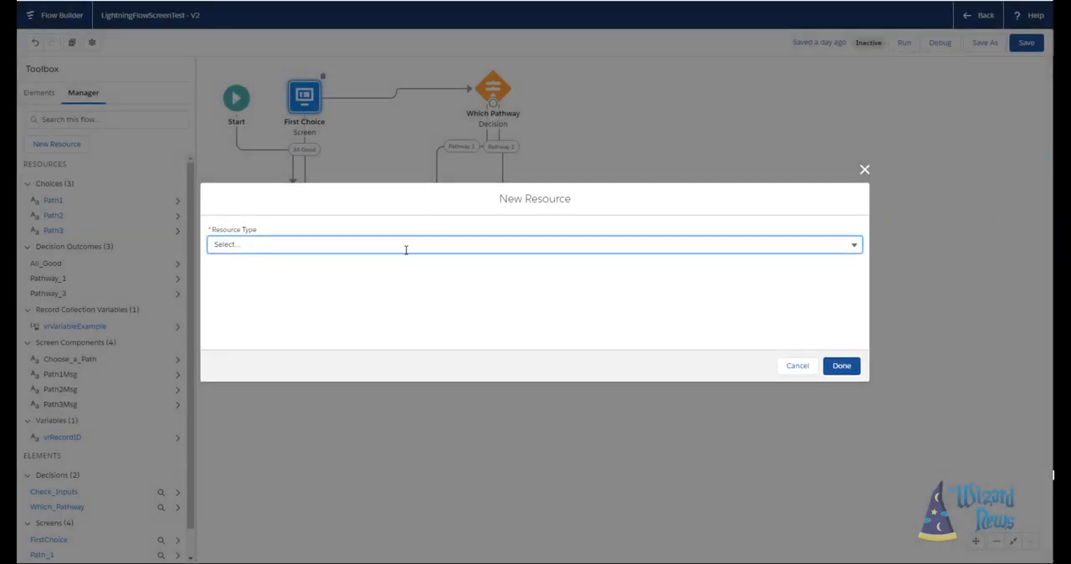
click(590, 242)
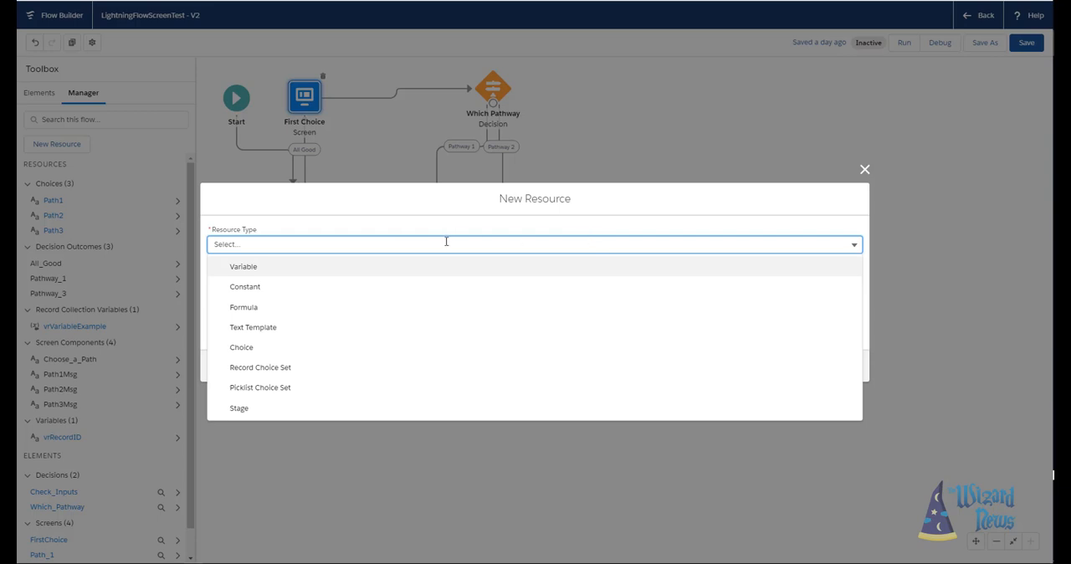
click(423, 270)
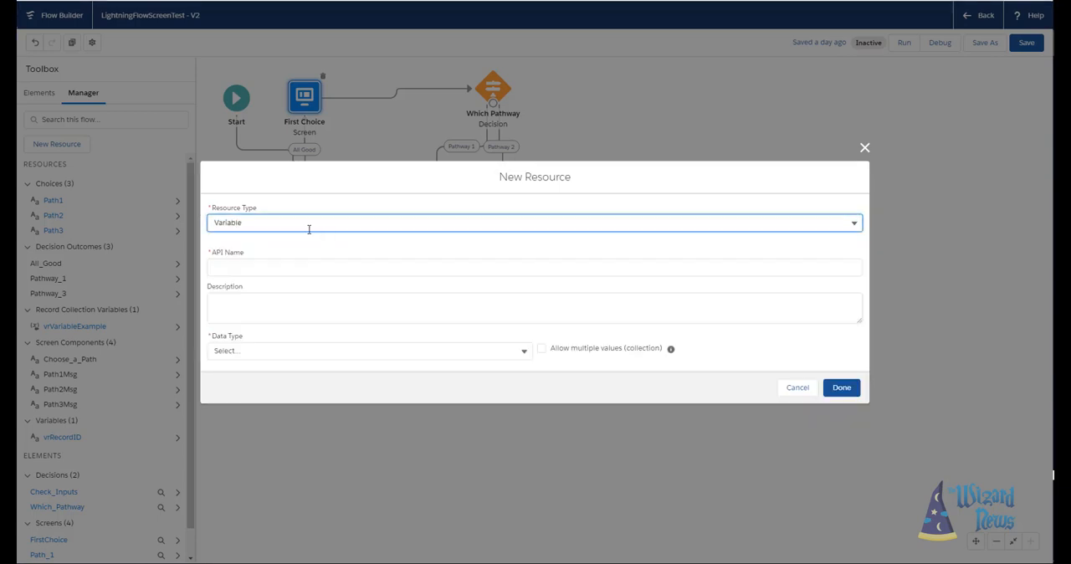
click(297, 354)
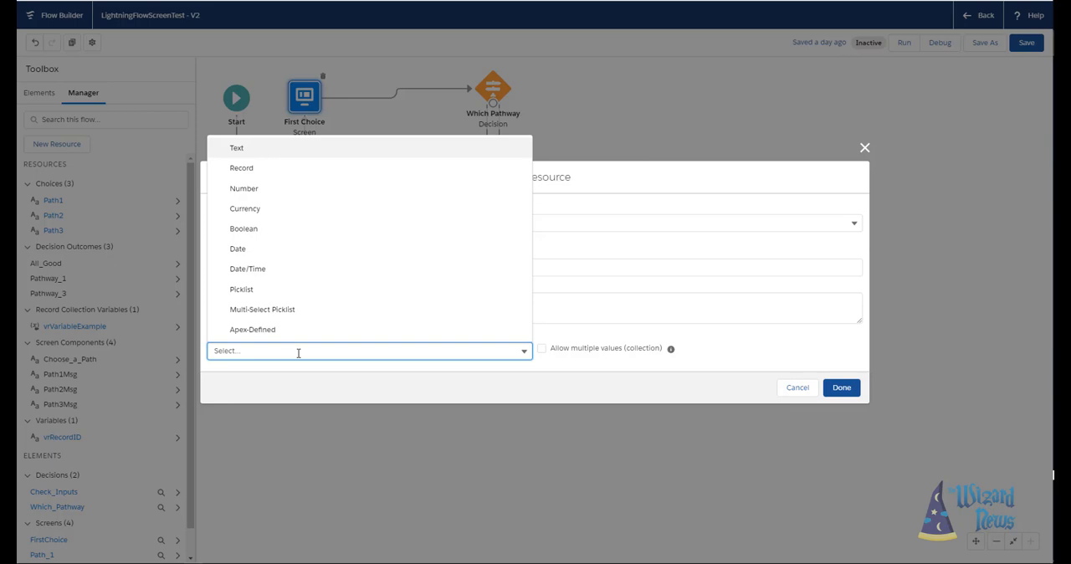
click(244, 151)
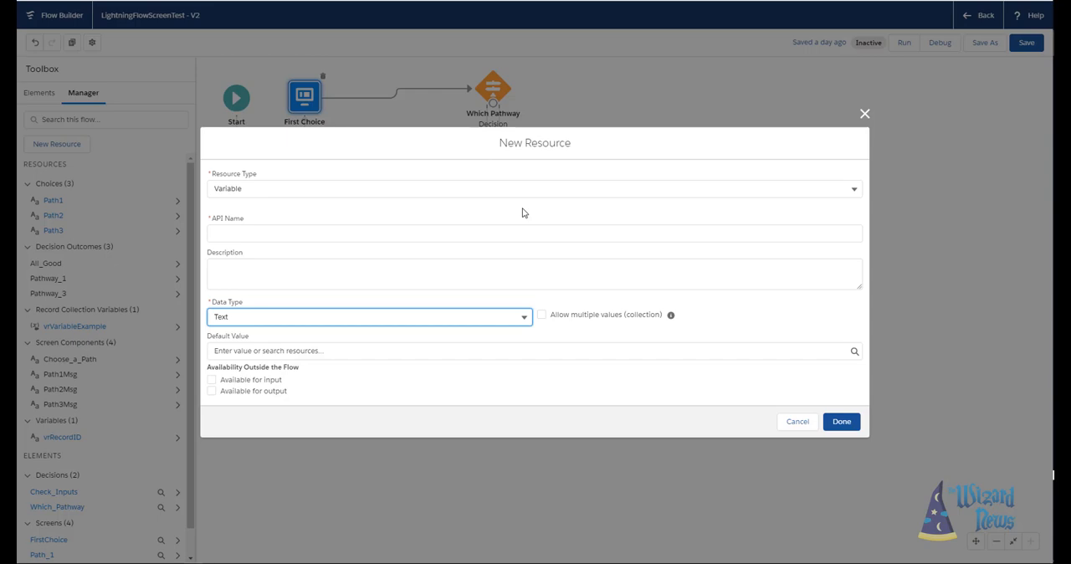
click(266, 350)
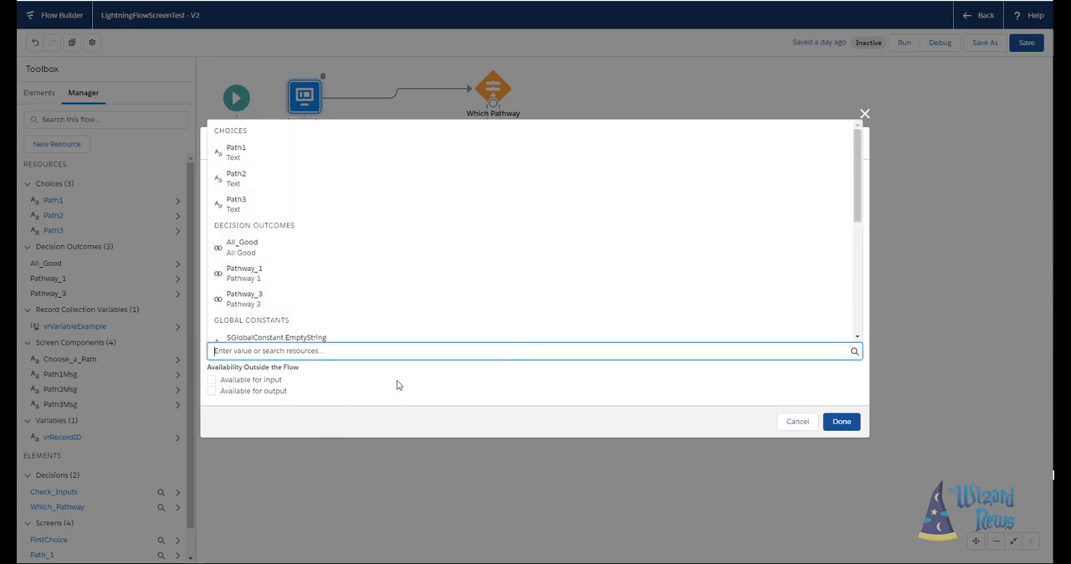
click(422, 395)
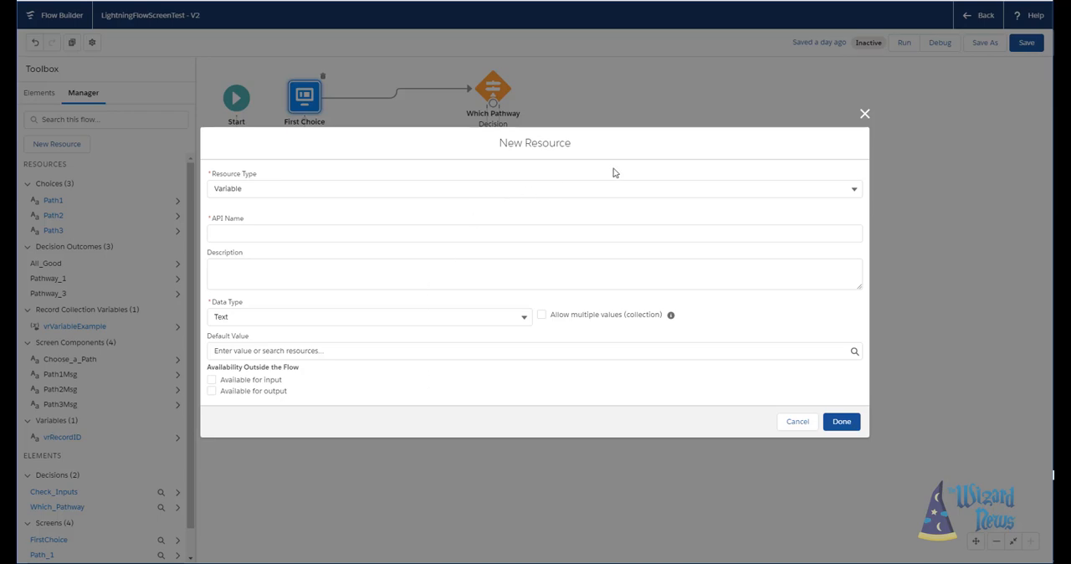
- Change the new resource's type to Constant and set its data type to Text
click(618, 192)
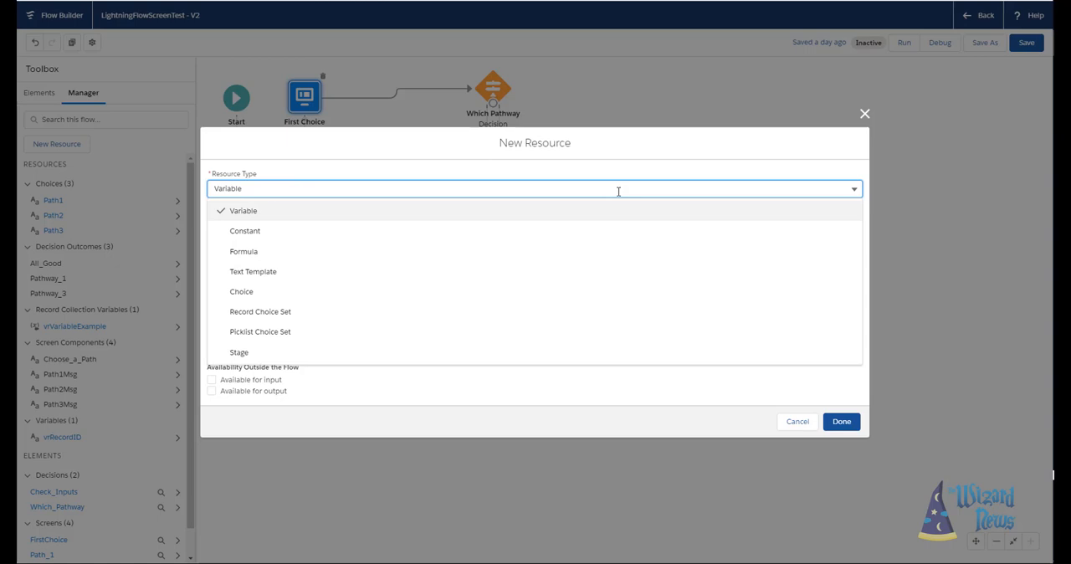
click(488, 238)
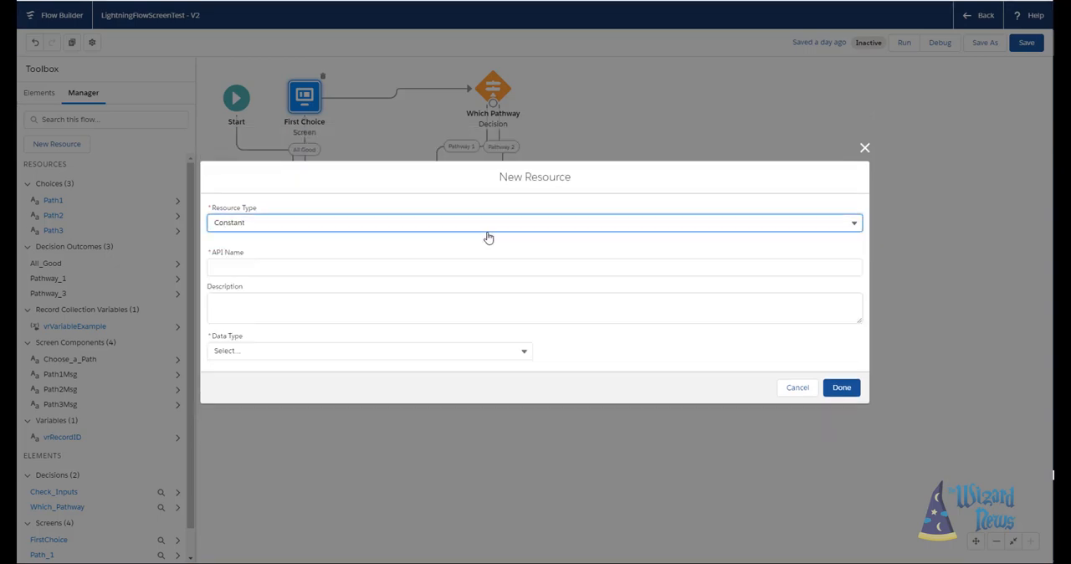
click(532, 357)
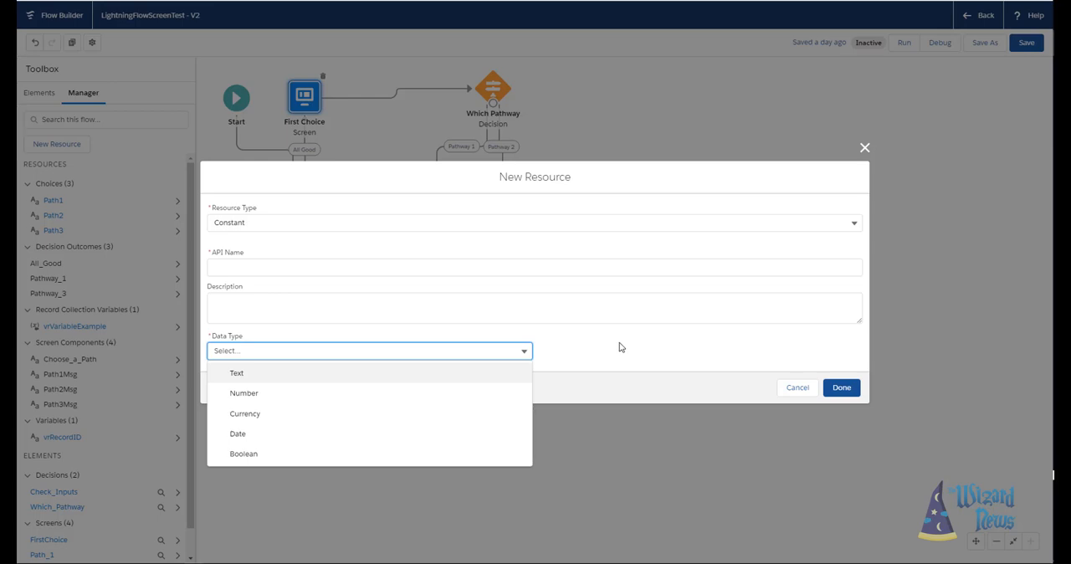
click(481, 374)
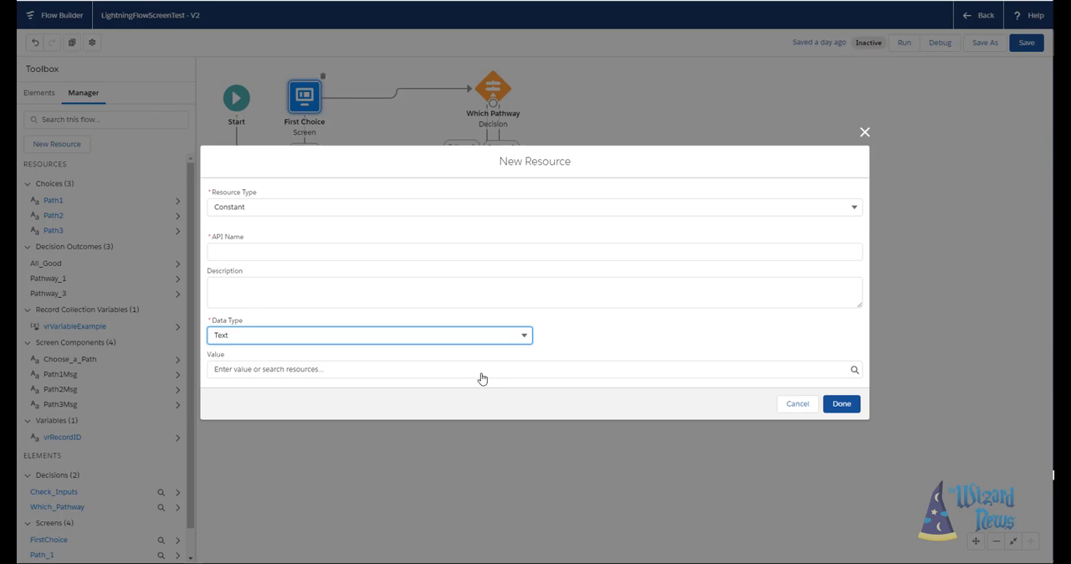
- Change the new resource's type to Formula, enter the API name vrformula, and set its data type to Text
click(482, 372)
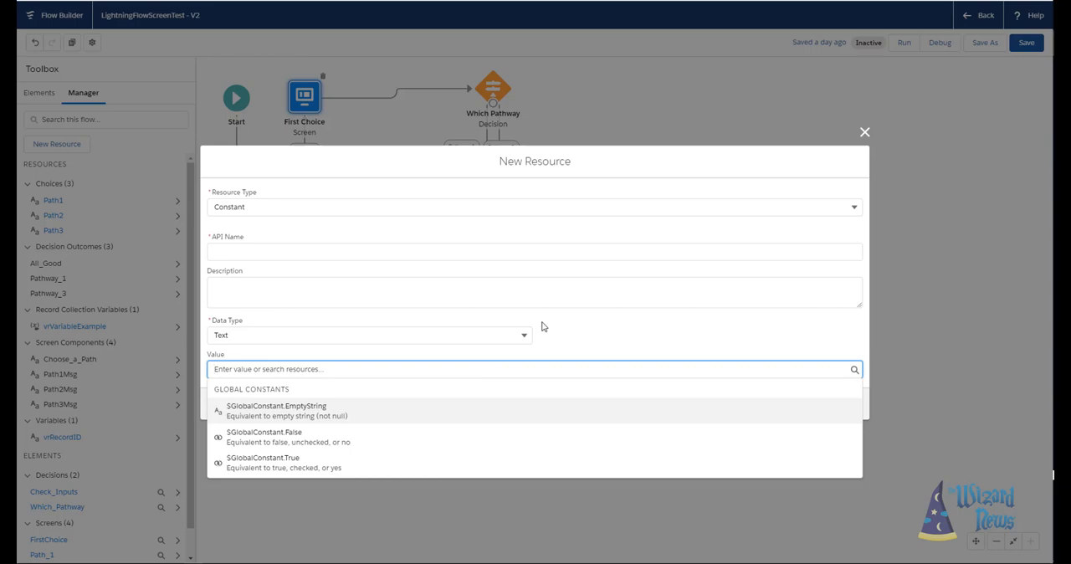
click(853, 210)
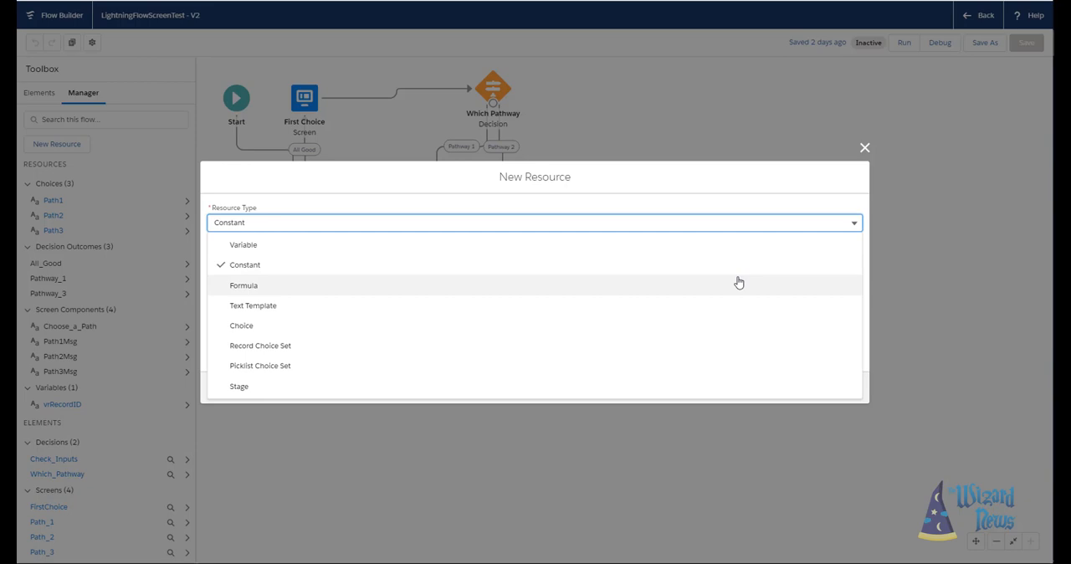
click(738, 283)
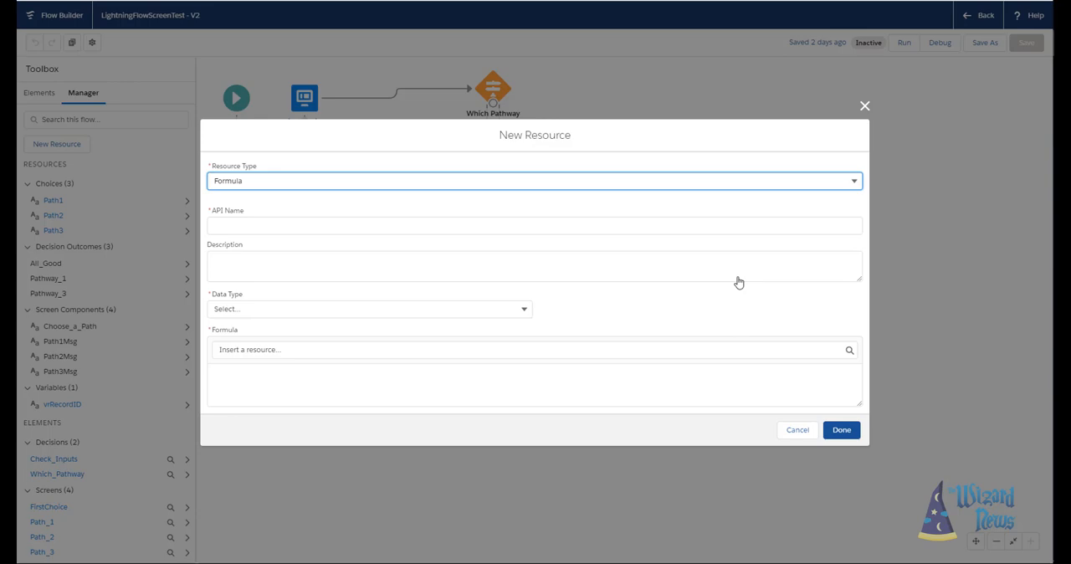
click(705, 226)
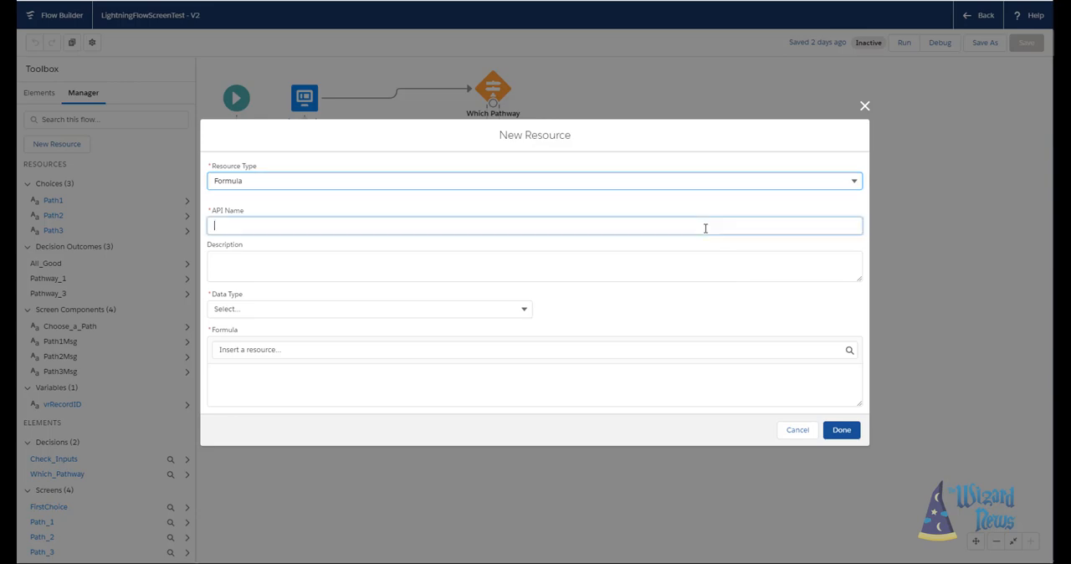
text(vrf)
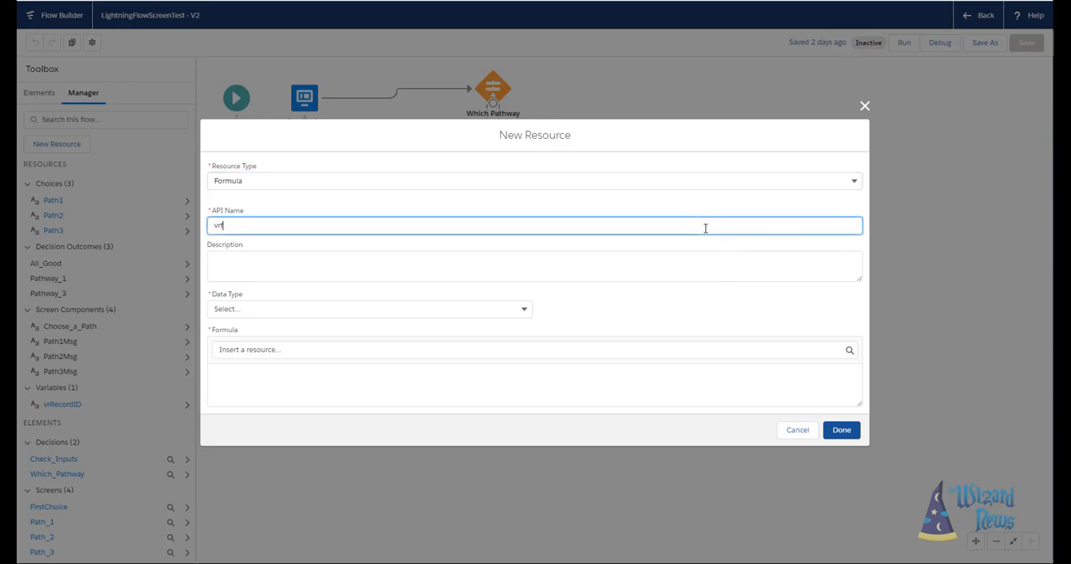
text(ormula)
click(654, 263)
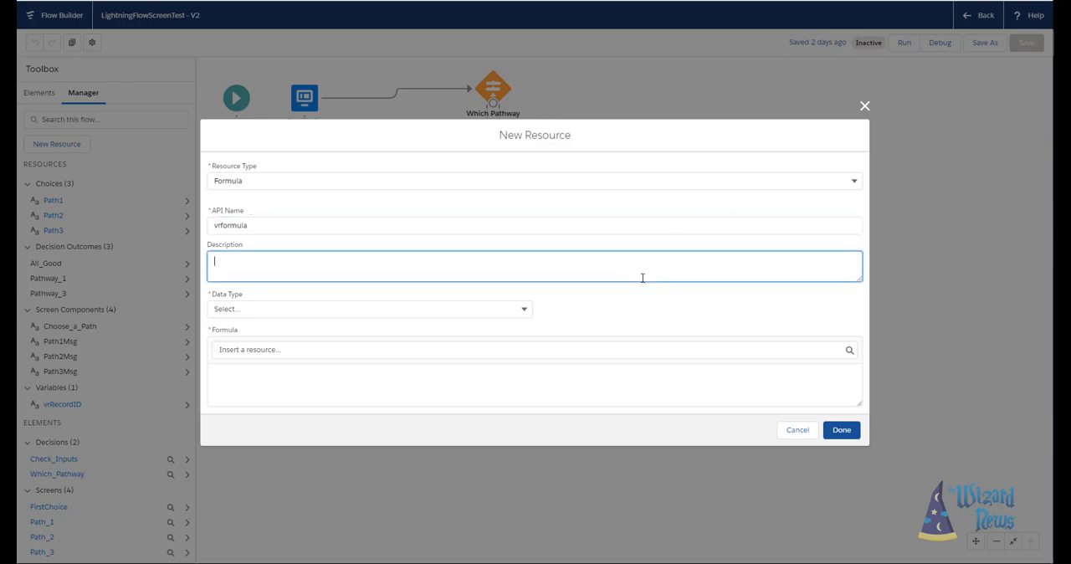
click(413, 346)
click(359, 405)
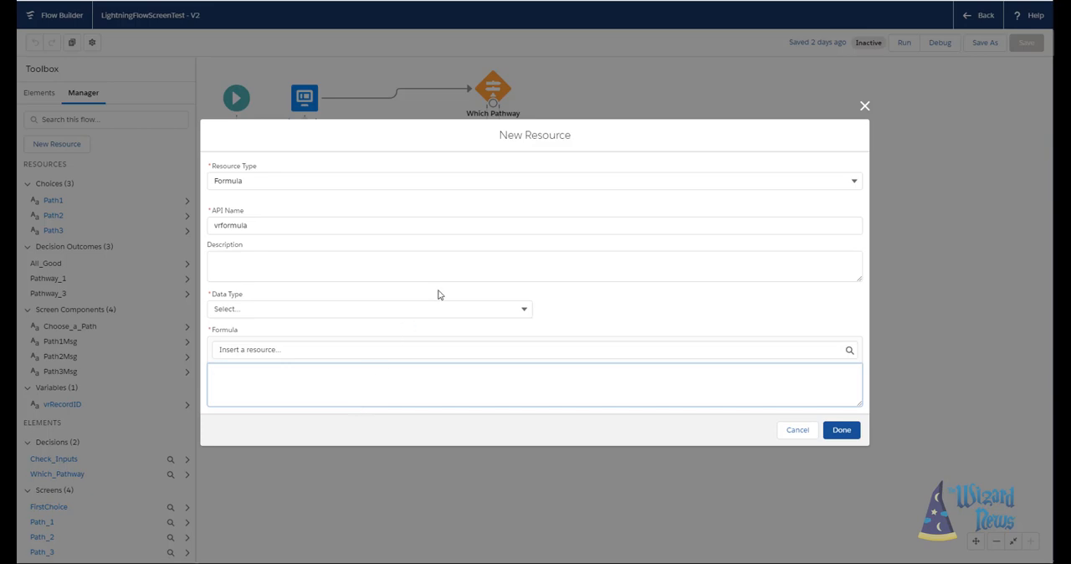
click(504, 310)
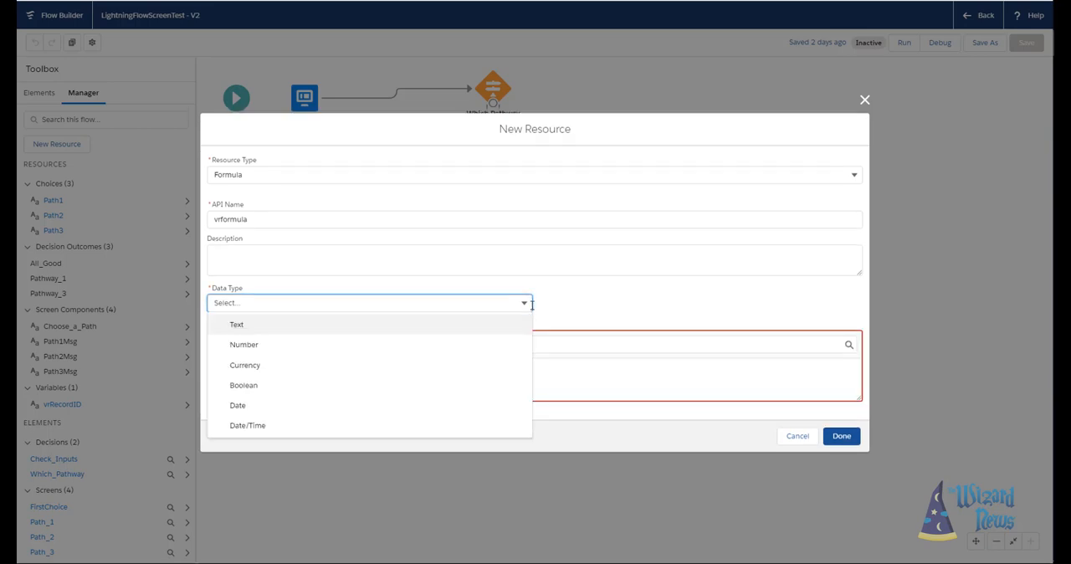
click(478, 334)
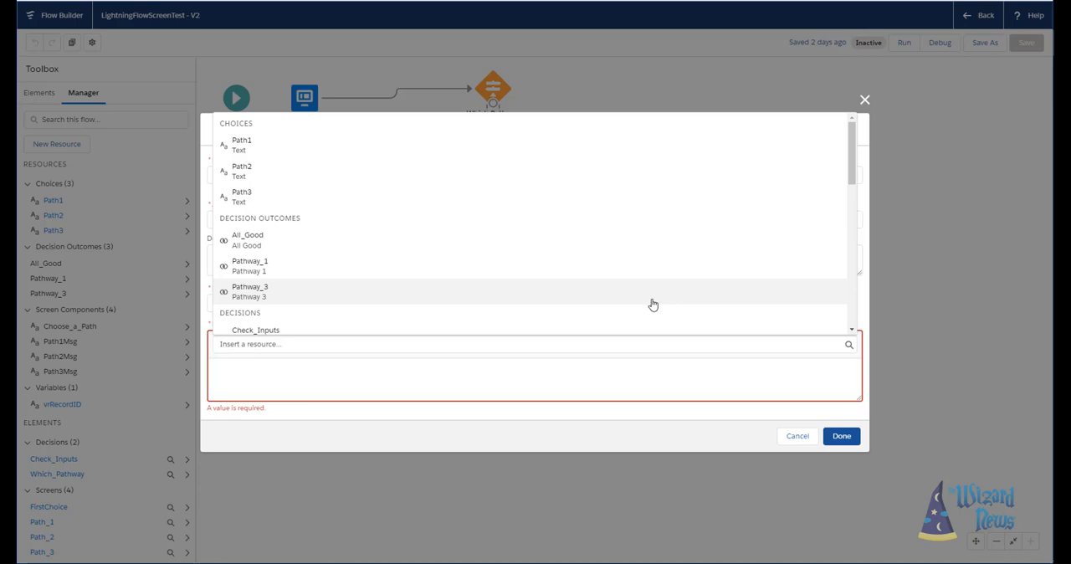
- Insert the Id field of the $User global variable into the formula
scroll(652, 304, down, 10)
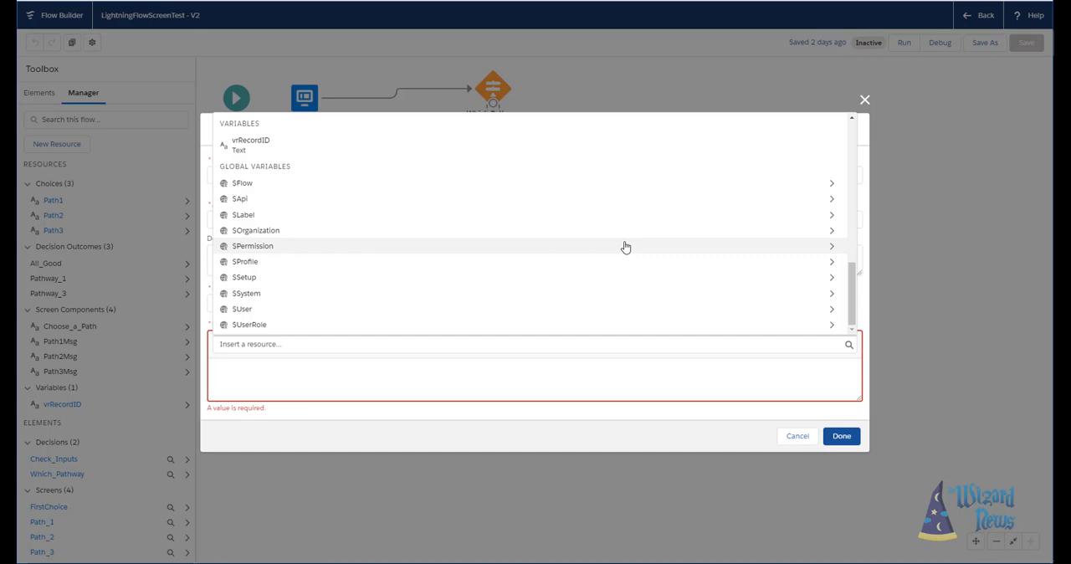
click(336, 317)
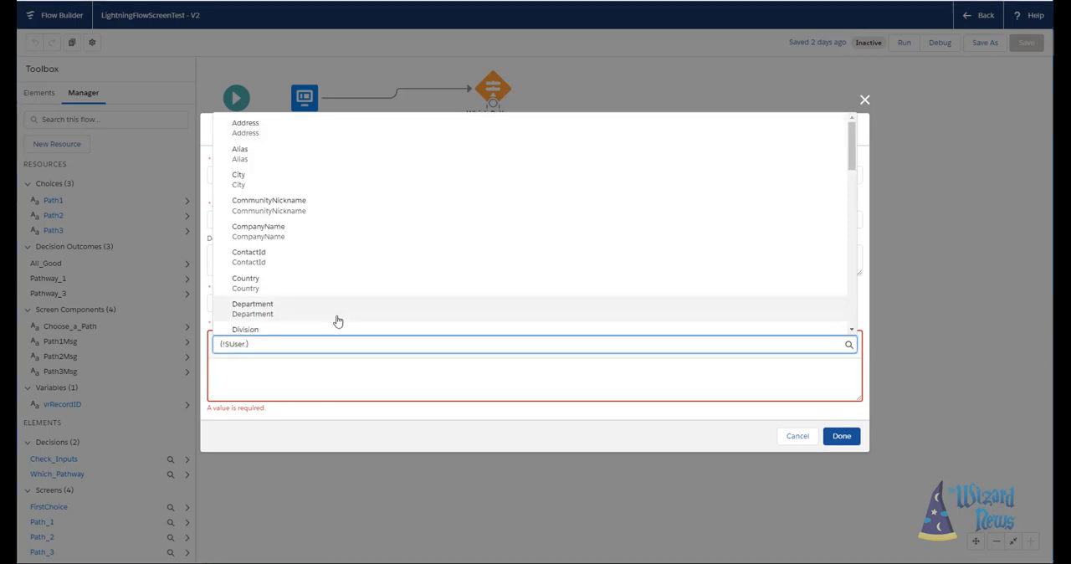
scroll(404, 249, down, 2)
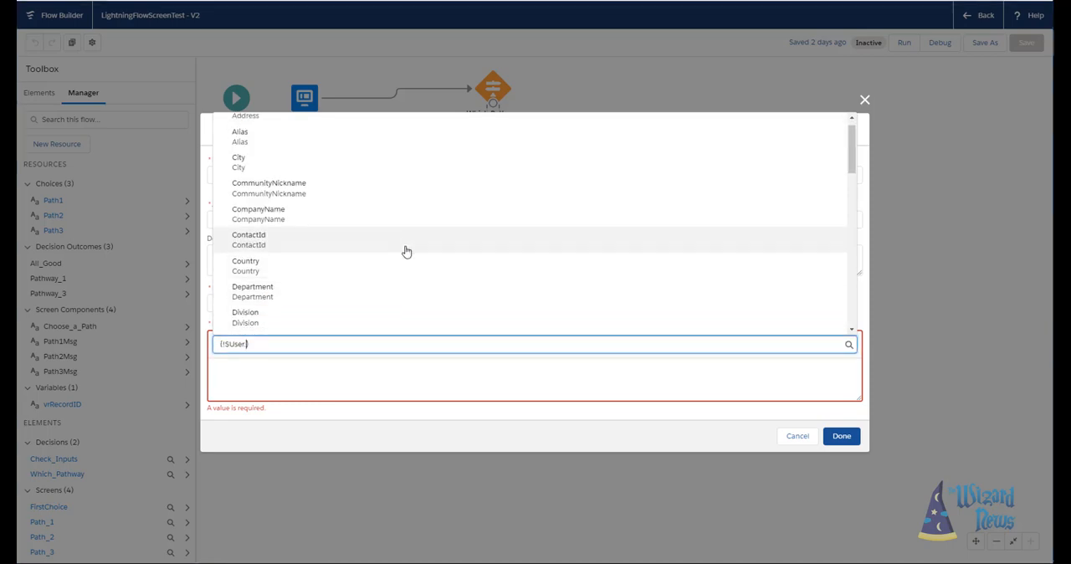
scroll(406, 251, down, 3)
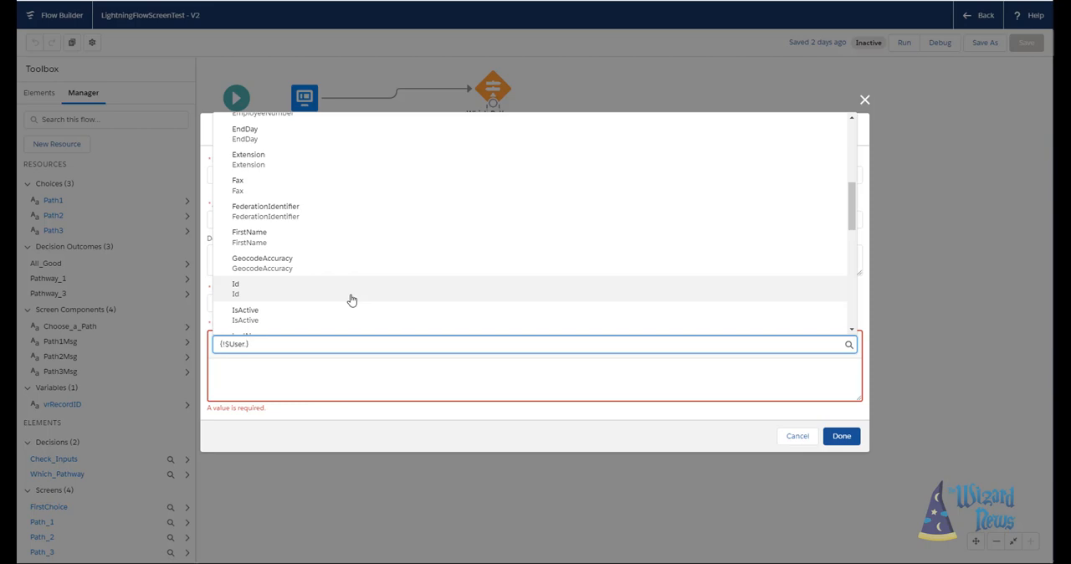
click(351, 300)
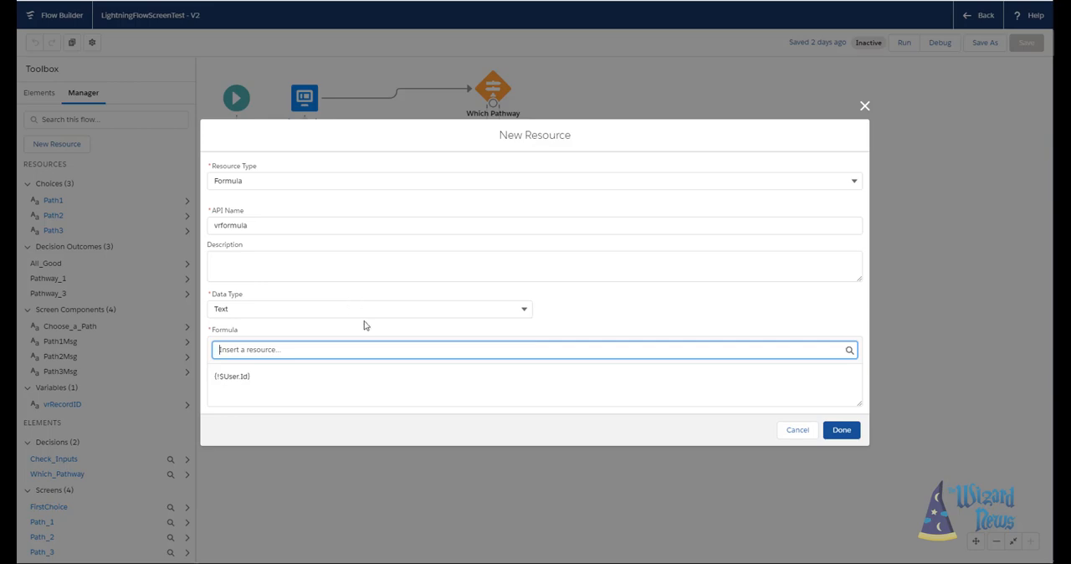
- Review the custom permissions available under the $Permission global variable for the formula, and clear the resource search
click(464, 349)
drag(853, 172, 852, 327)
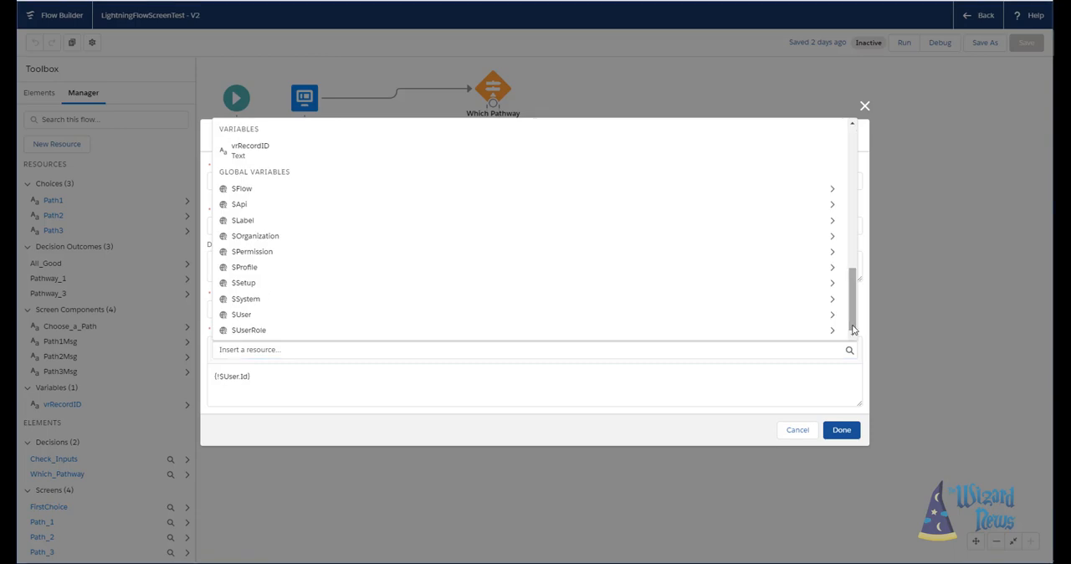
click(460, 252)
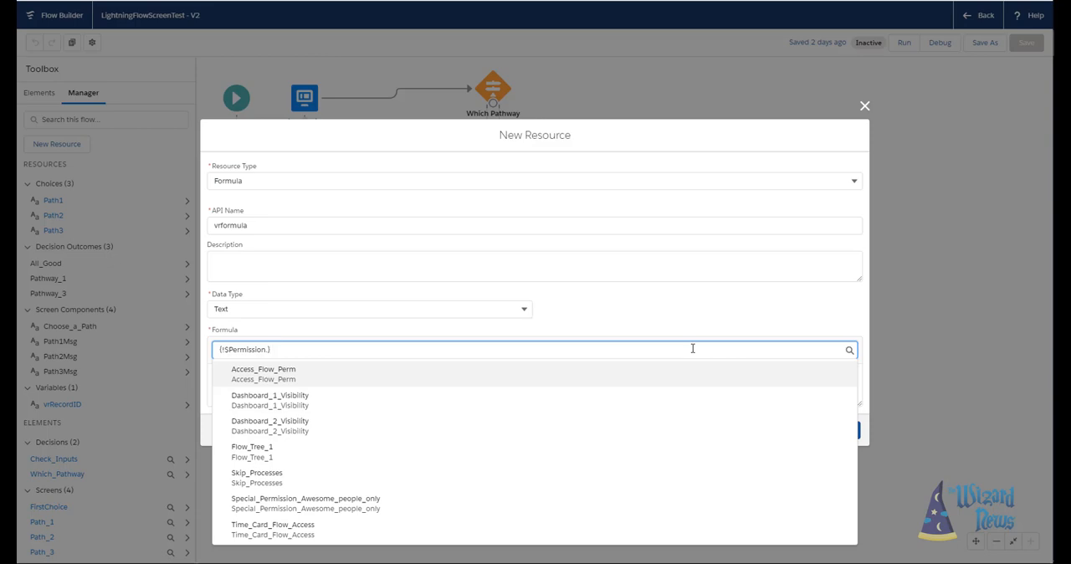
key(ctrl+a)
key(BackSpace)
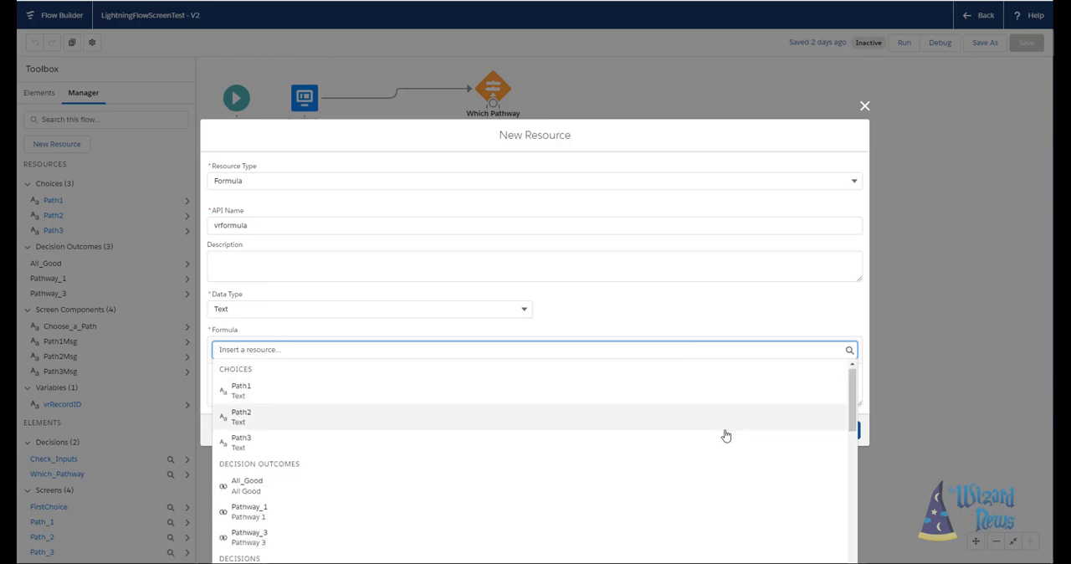
scroll(752, 468, down, 8)
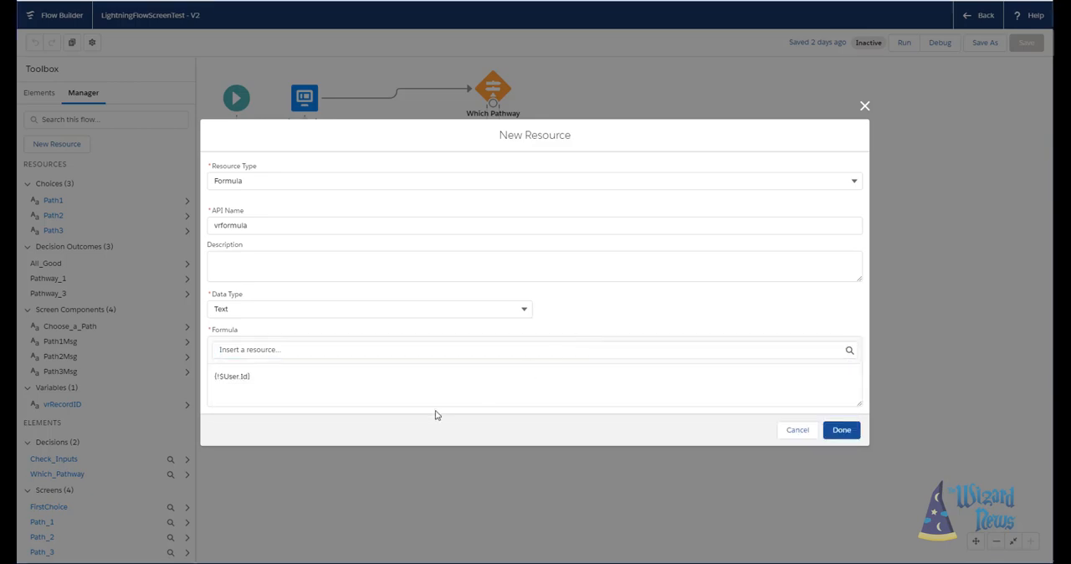
click(423, 400)
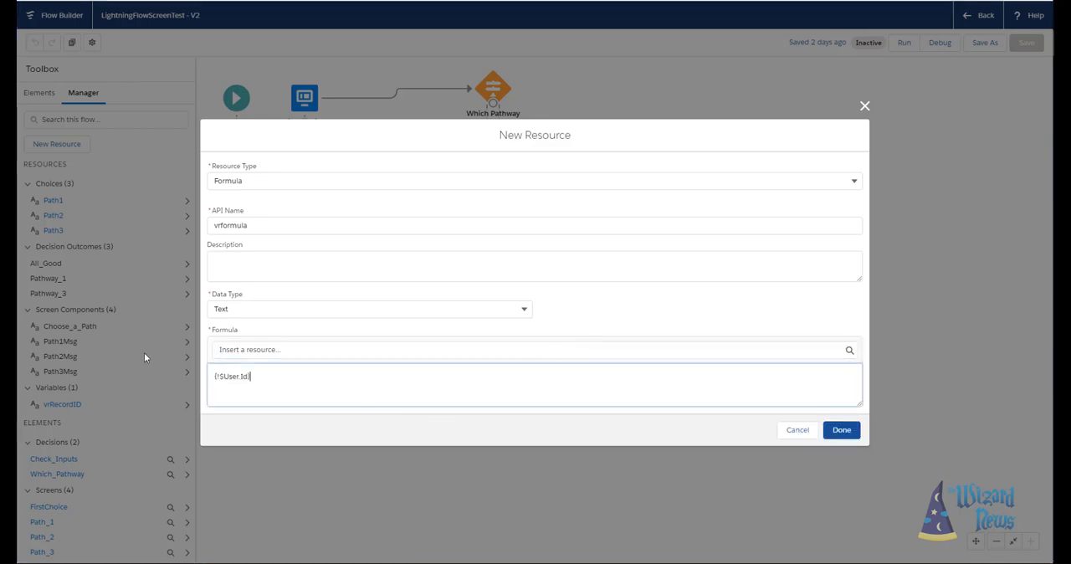
- Replace the formula expression with 2+4, and clear it
key(ctrl+a)
text(2+4)
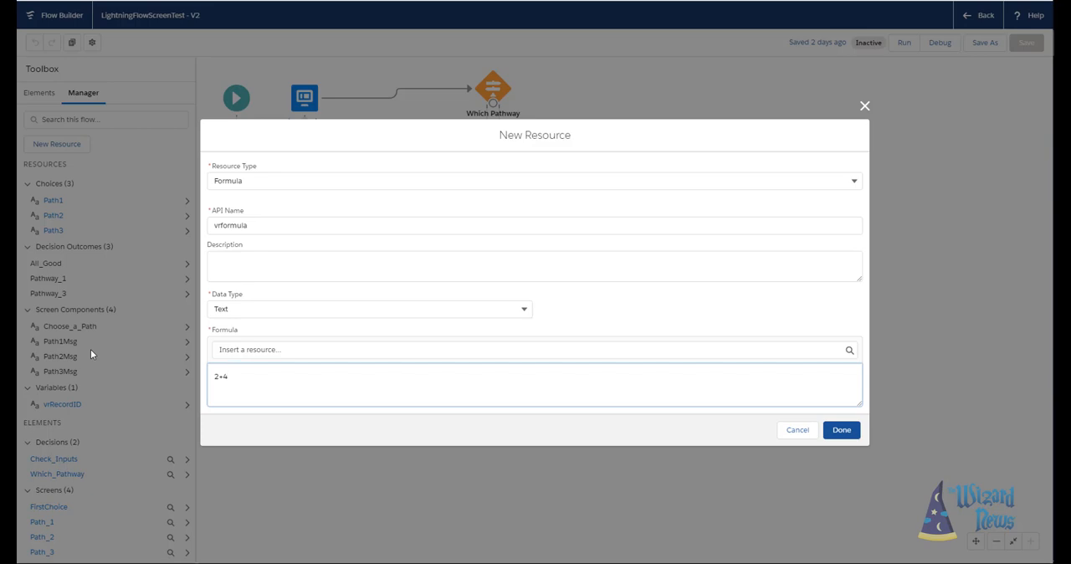
key(ctrl+a)
key(BackSpace)
- Insert the choice resources Path1, Path2 and Path3 into the empty formula
click(312, 350)
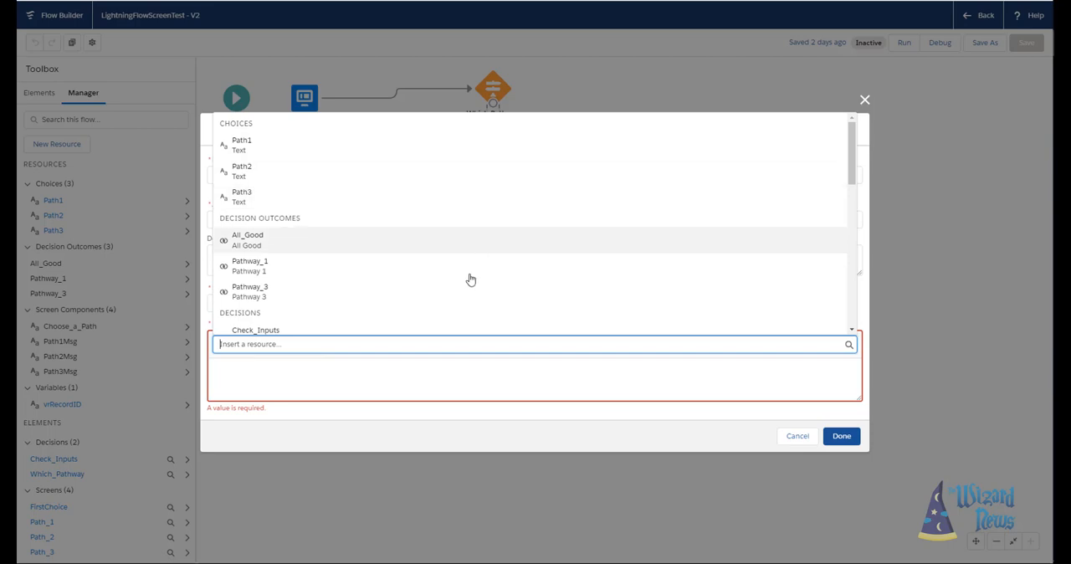
scroll(473, 284, down, 1)
scroll(474, 301, down, 2)
scroll(473, 301, up, 3)
click(370, 143)
click(393, 353)
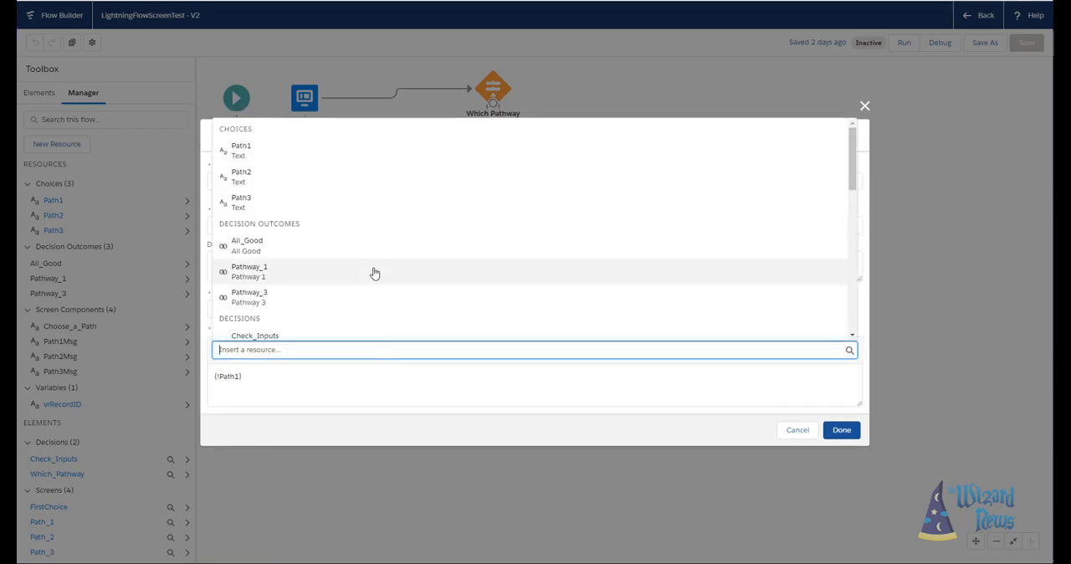
click(335, 175)
click(404, 352)
click(330, 196)
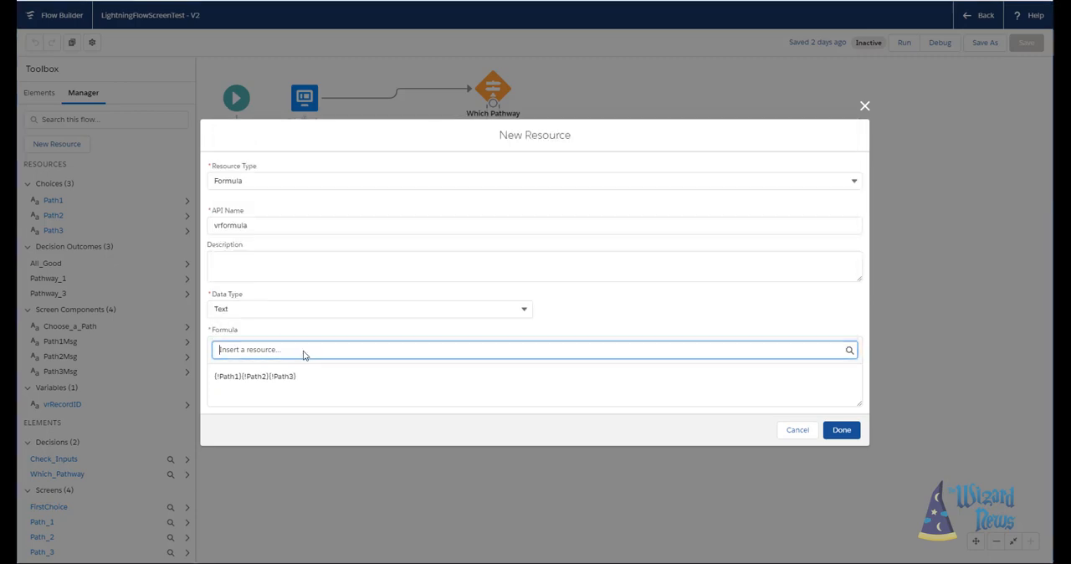
- Join the three path references in the formula with +" "+ so that spaces separate them
click(244, 377)
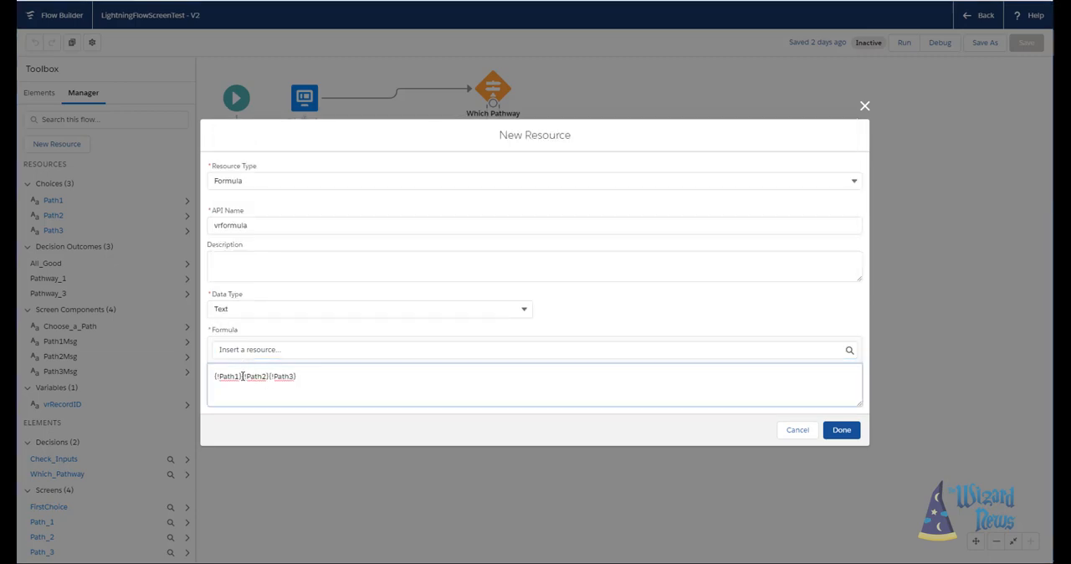
text(+" "+)
key(Right)
key(Right)
key(Right)
key(Right)
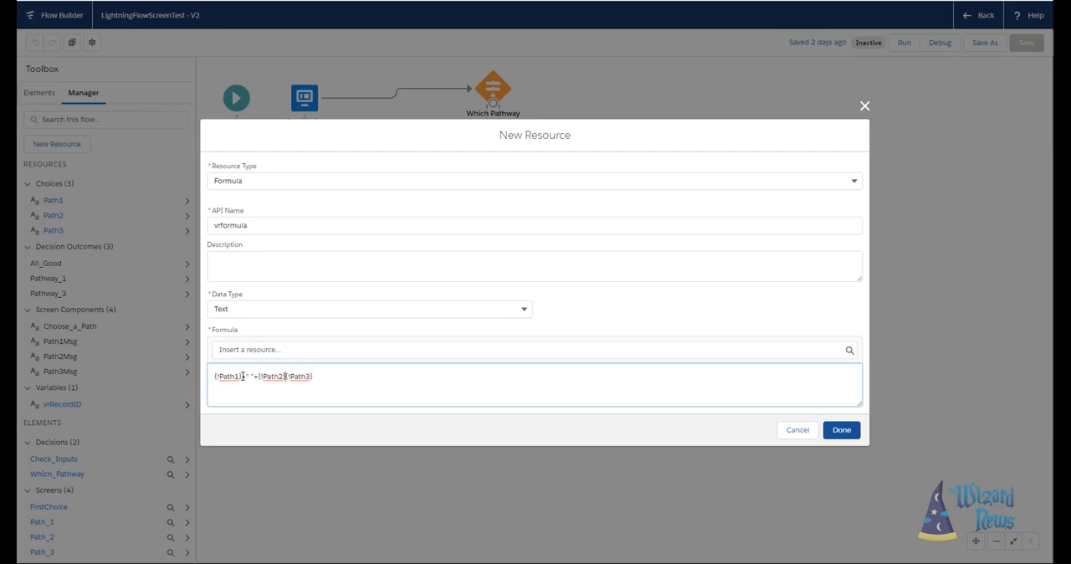
text(+" "+)
- Change the resource type to Text Template and insert the vrRecordID variable into the template body
click(853, 182)
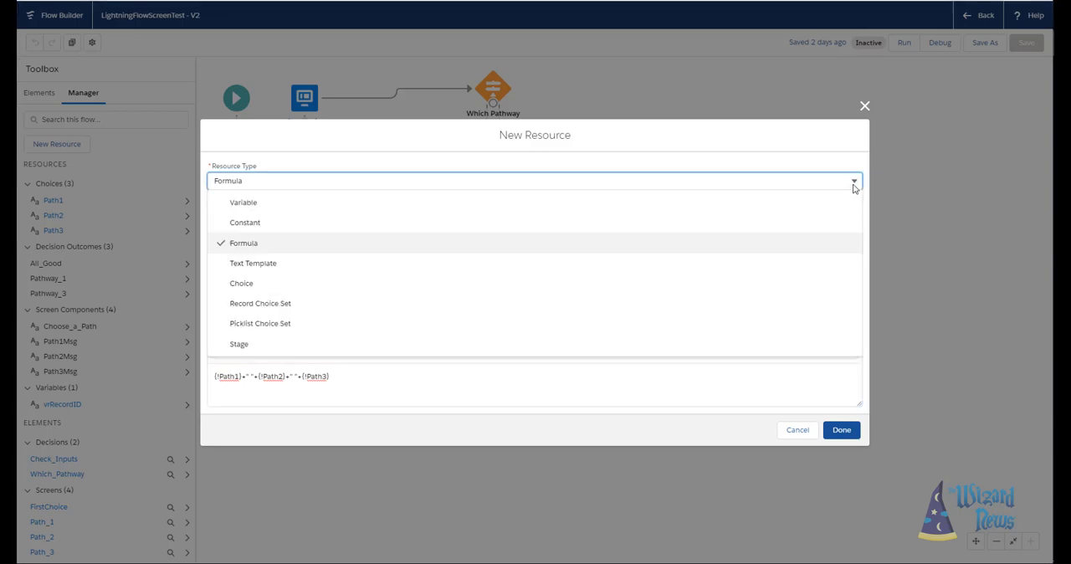
click(685, 265)
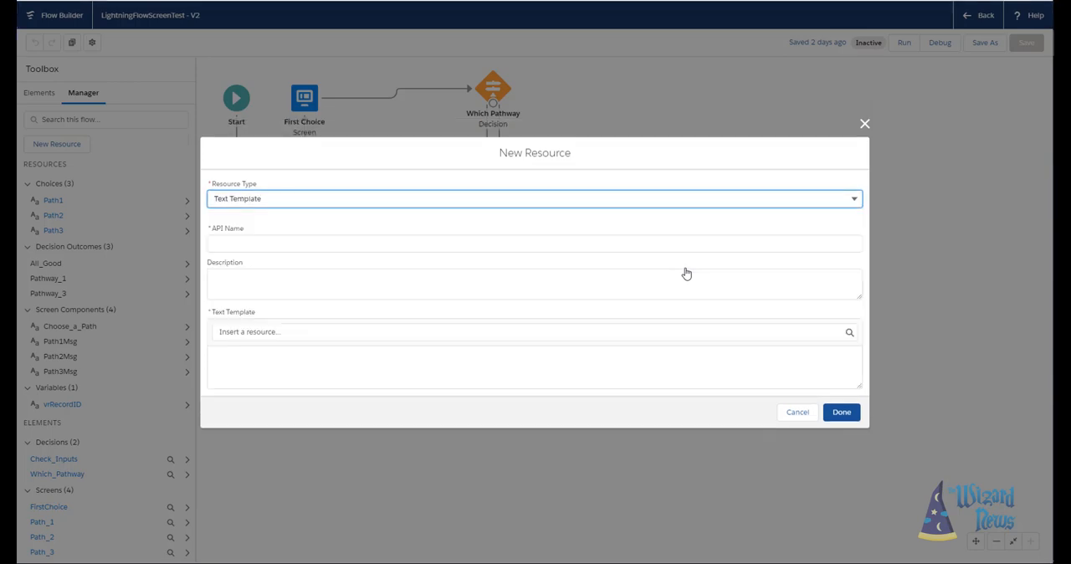
click(571, 373)
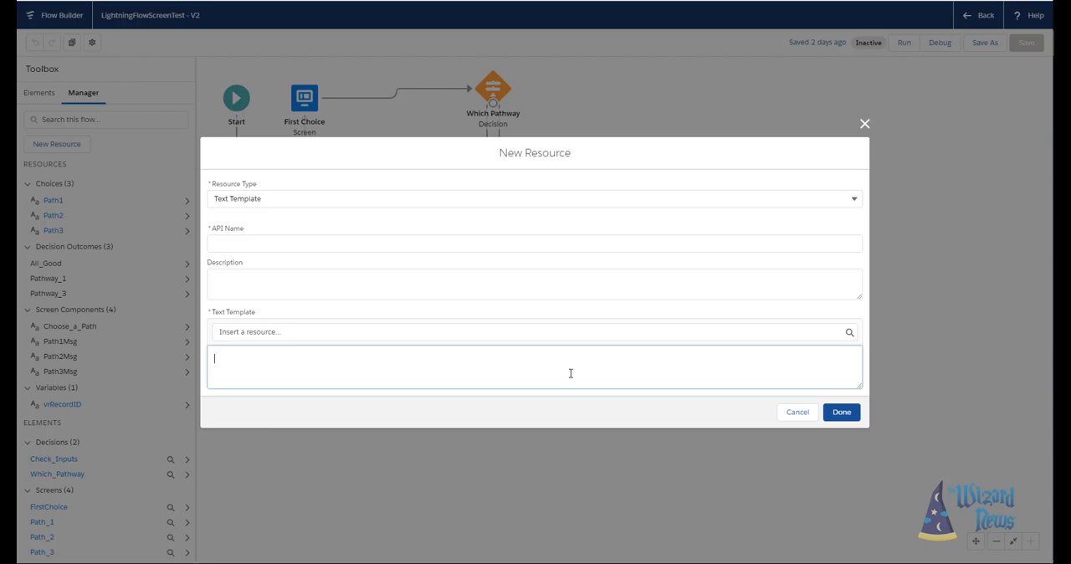
click(493, 332)
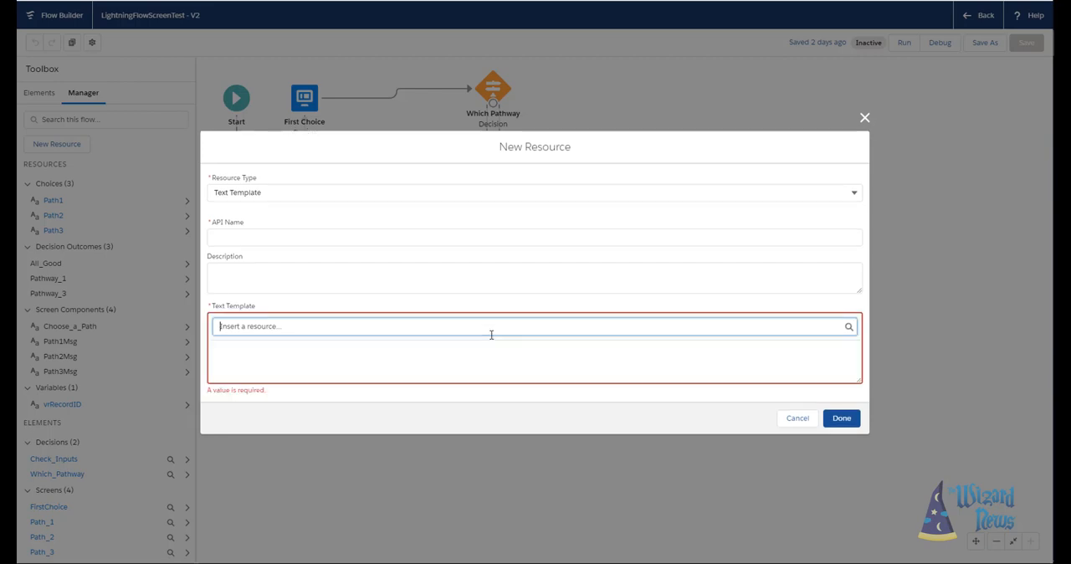
click(313, 359)
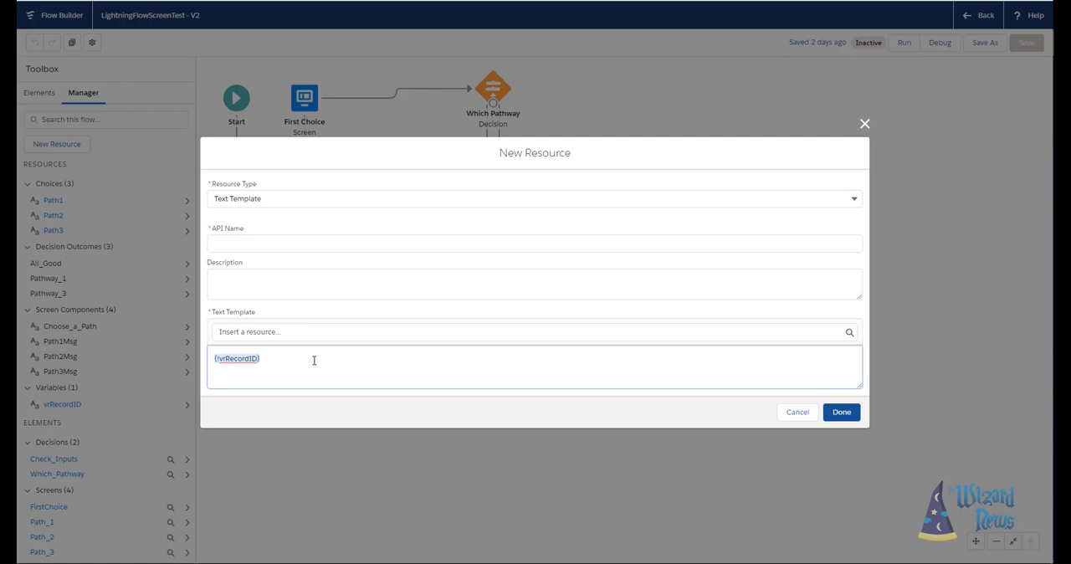
- Add a vrrecord label with a colon before the vrRecordID reference and start a new line after it
key(Home)
text(vrrecord)
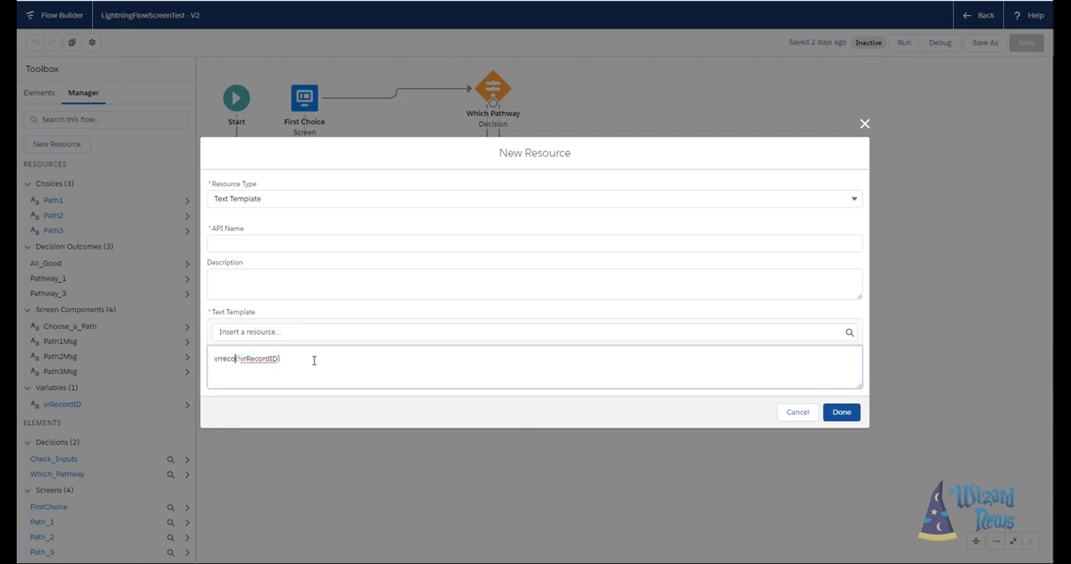
text(")
key(BackSpace)
key(BackSpace)
text(:)
key(End)
key(Return)
- Change the resource type to Record Choice Set and choose Account as its object
click(813, 201)
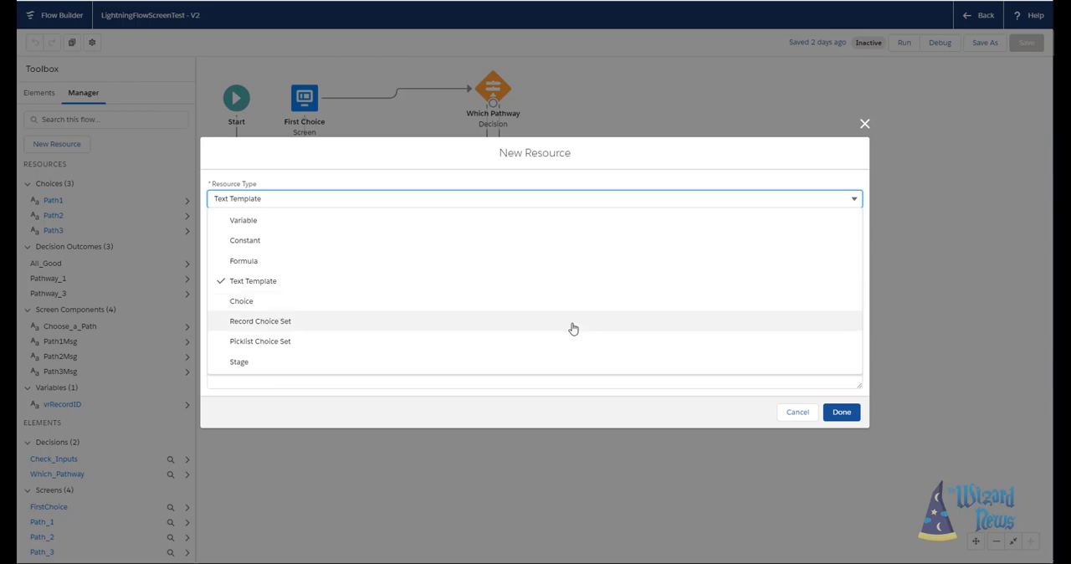
click(572, 326)
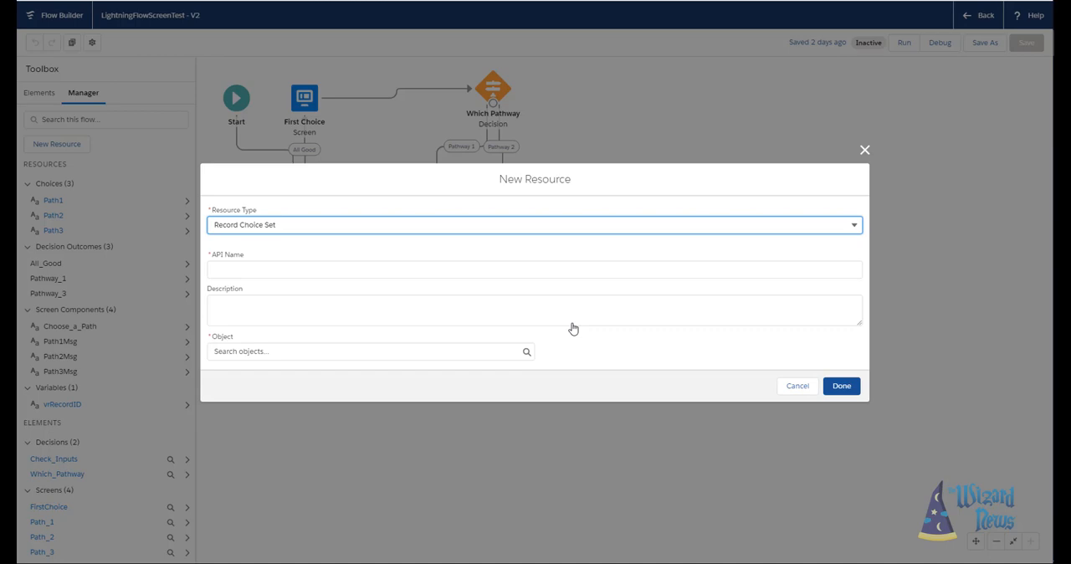
click(476, 351)
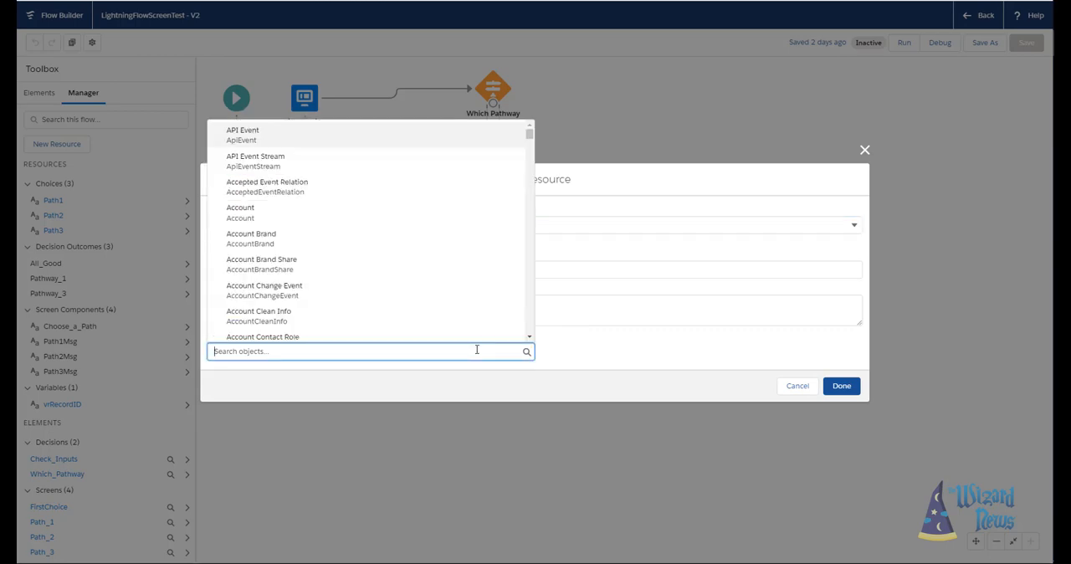
click(301, 213)
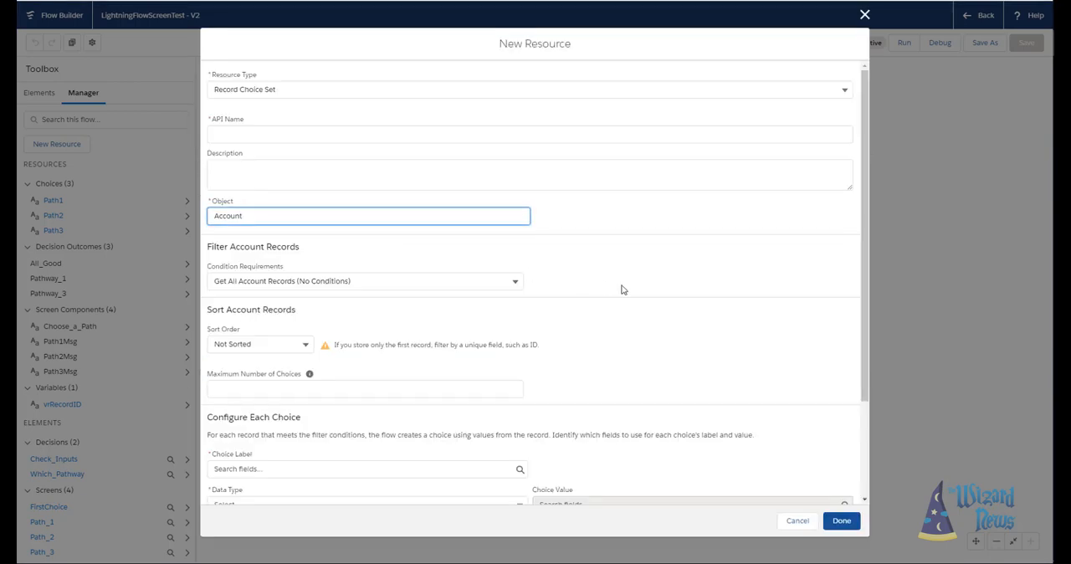
- Review the condition requirement options for the Account records, keeping Get All Account Records (No Conditions)
scroll(620, 289, down, 1)
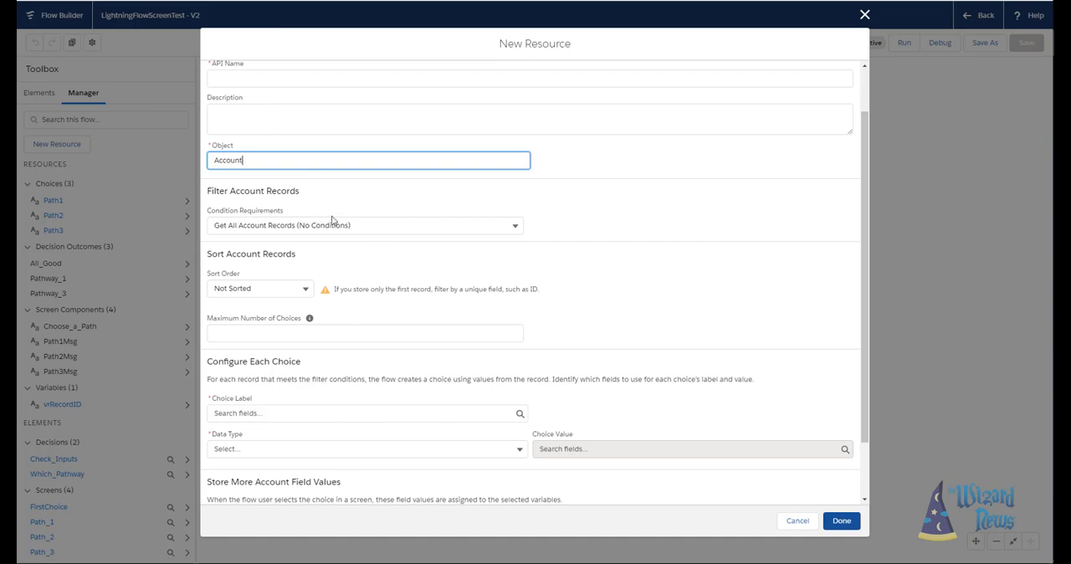
click(391, 225)
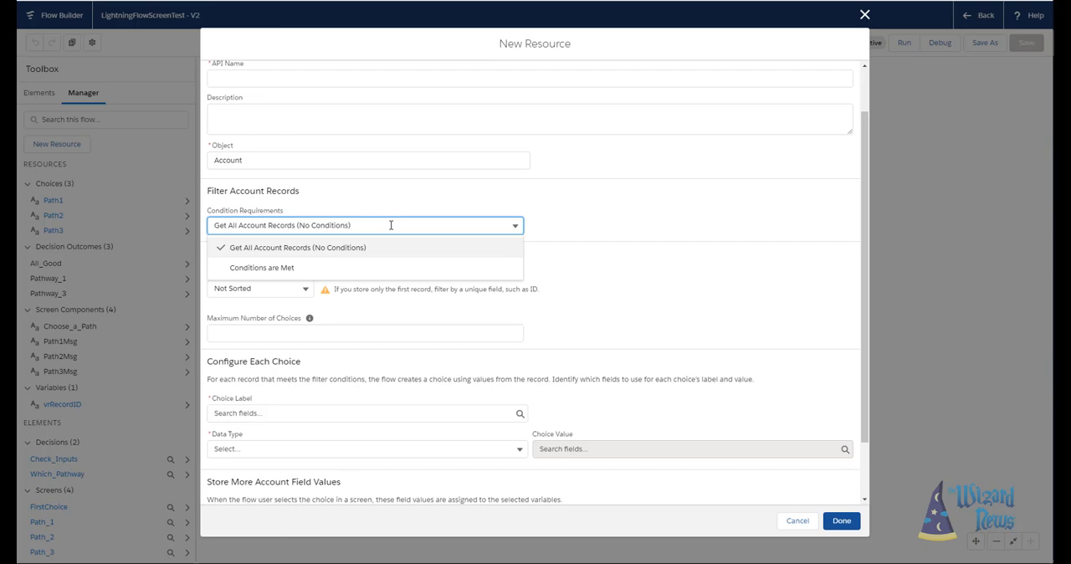
click(501, 249)
click(634, 292)
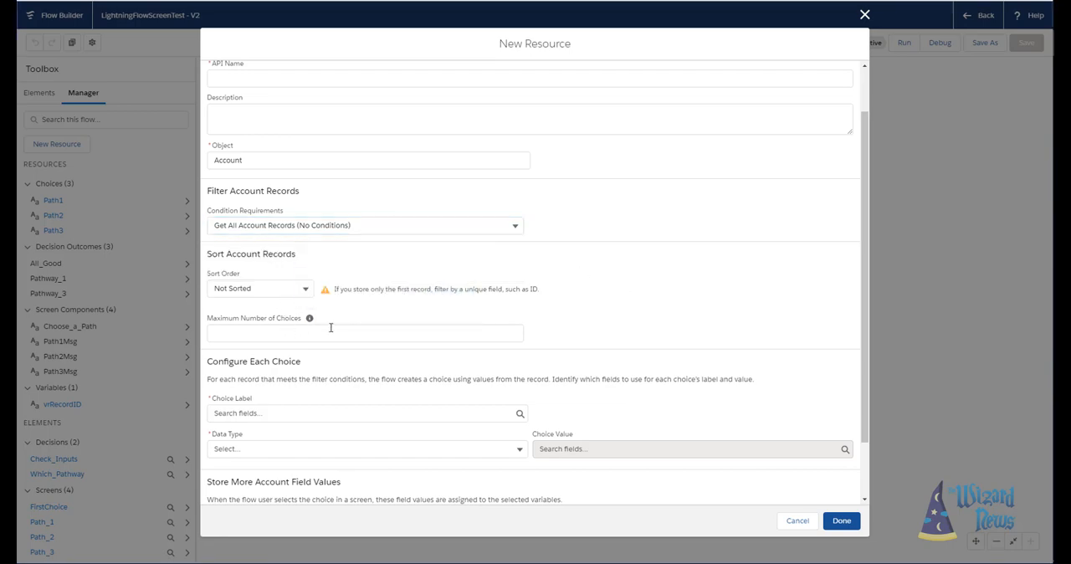
- Choose ChannelProgramLevelName as the choice label for the record choice set
scroll(330, 331, down, 2)
click(388, 344)
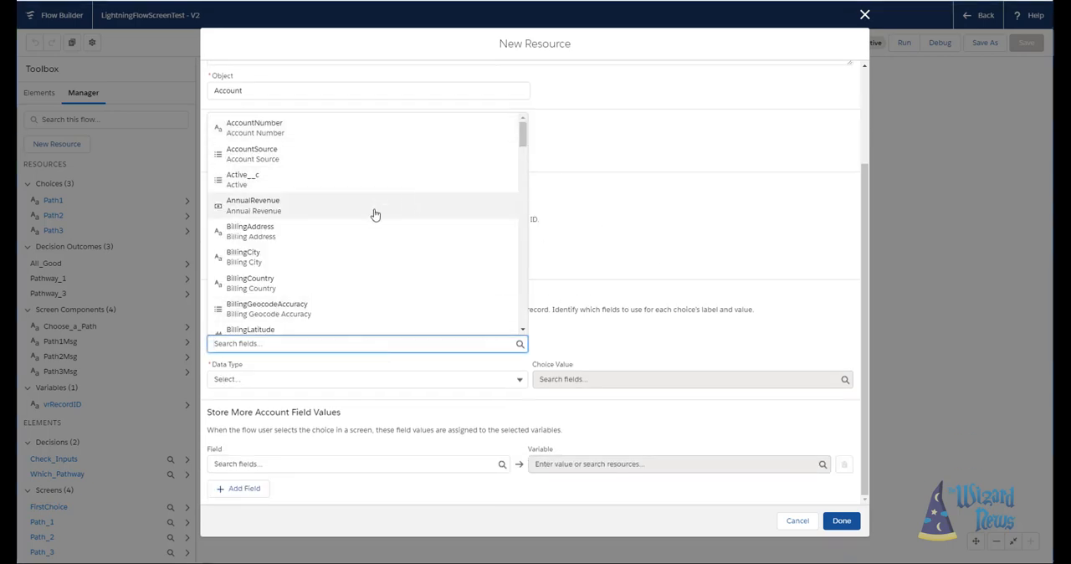
scroll(373, 293, down, 2)
scroll(374, 294, down, 2)
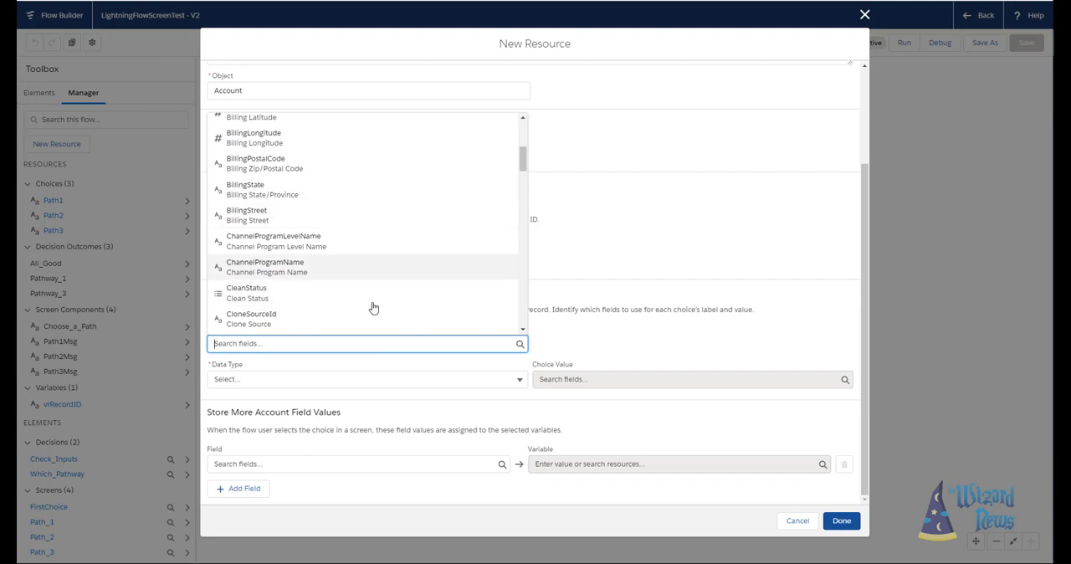
click(355, 257)
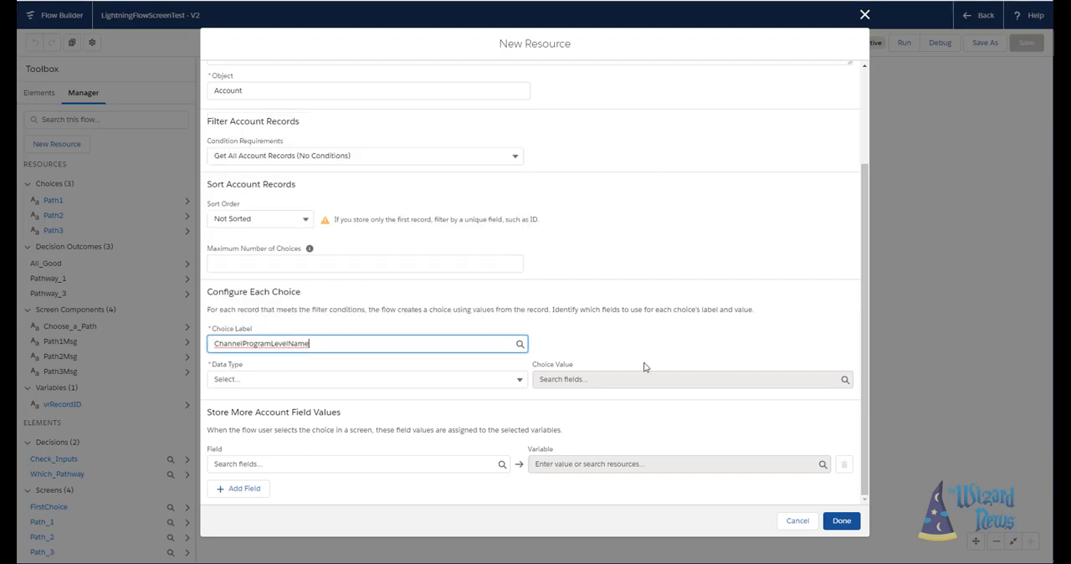
- Set the record choice set's data type to Text and view the fields available for the choice value
click(277, 379)
click(300, 400)
click(566, 378)
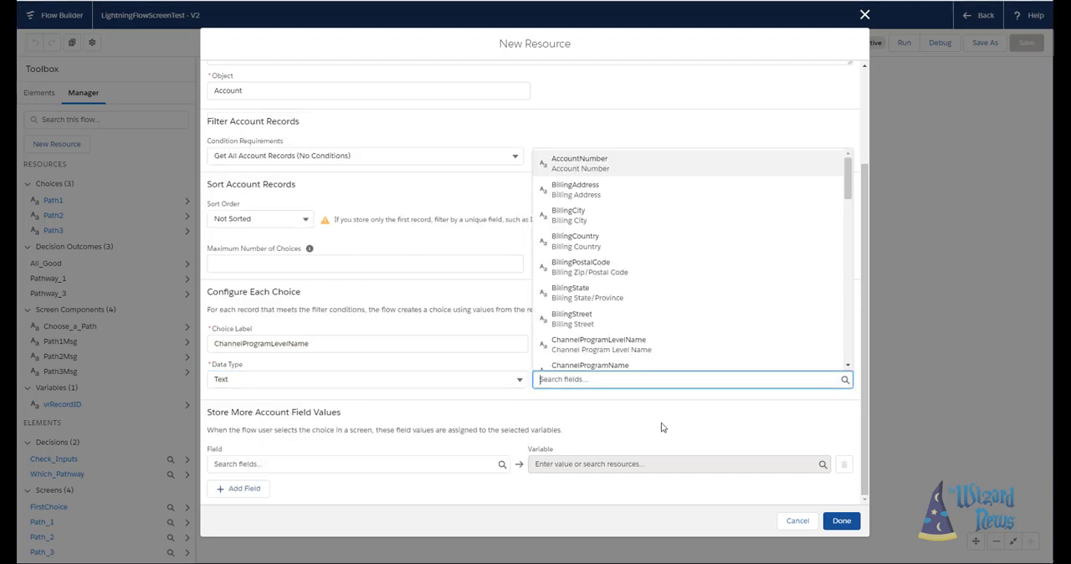
click(473, 306)
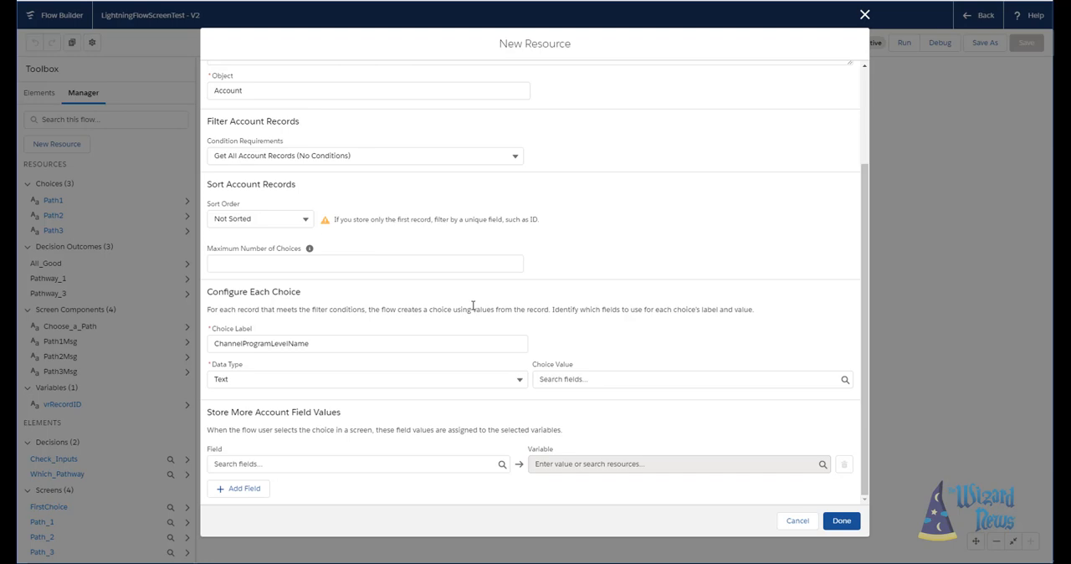
- Change the resource type to Picklist Choice Set and choose Account as its object
click(864, 95)
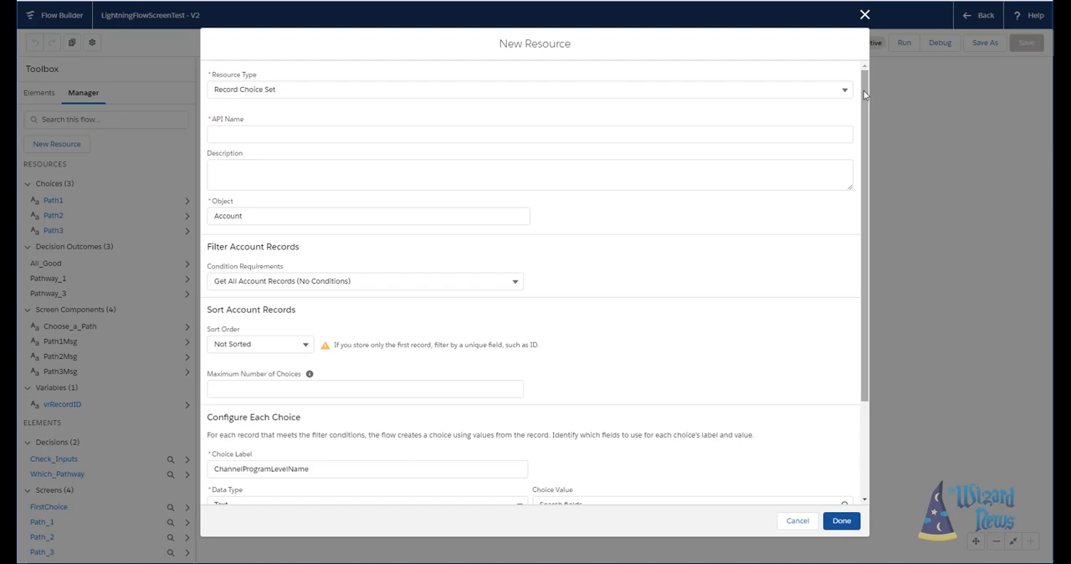
click(847, 89)
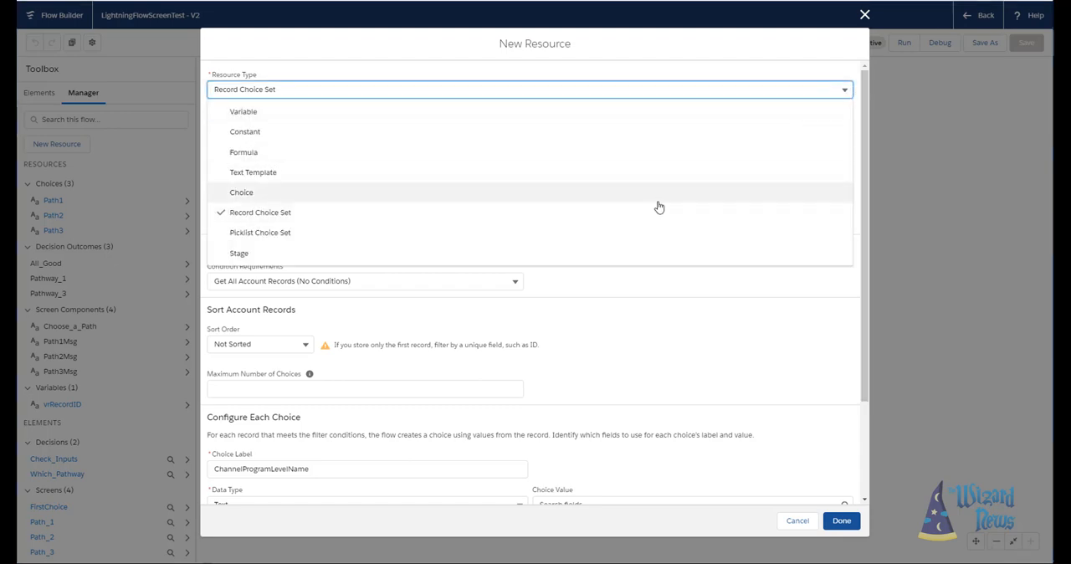
click(611, 234)
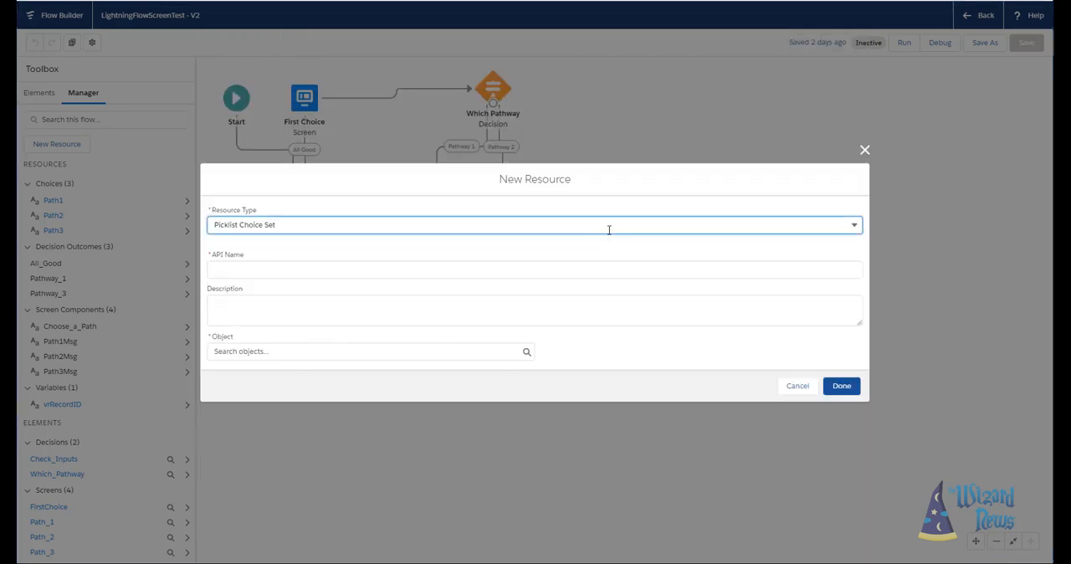
click(405, 353)
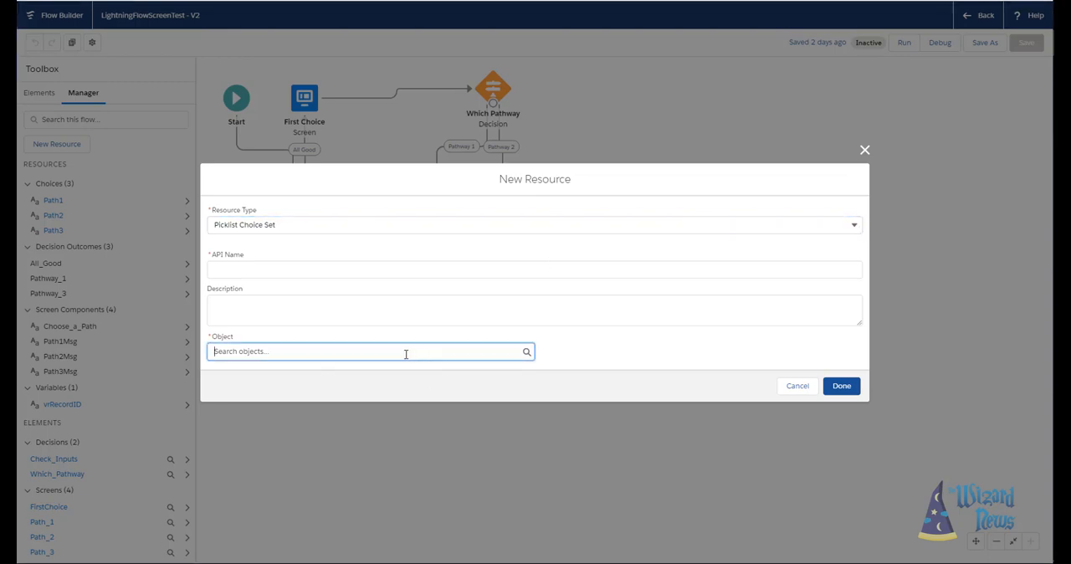
text(a)
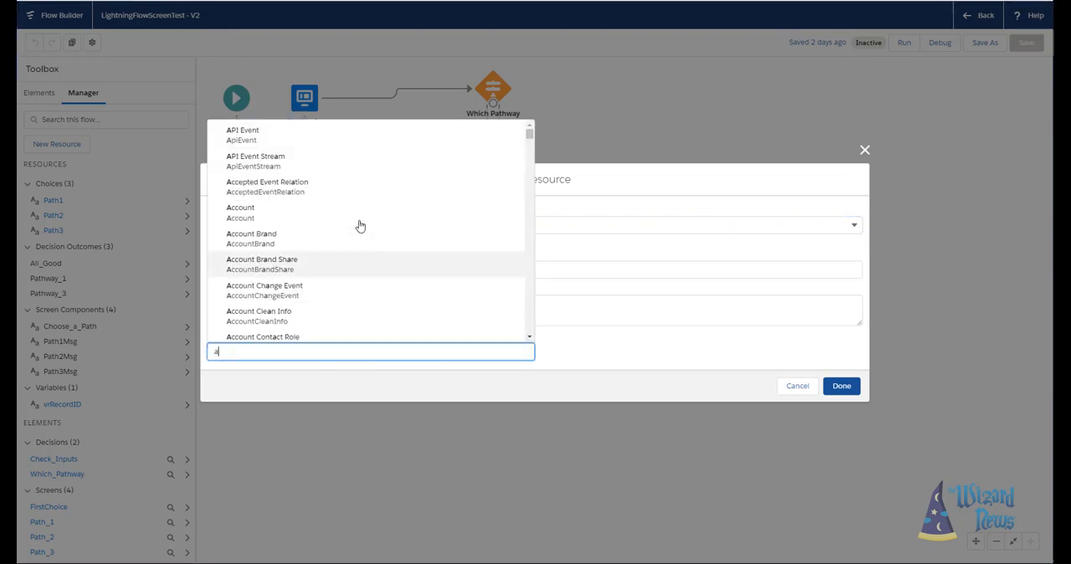
click(351, 223)
- Configure the picklist choice set with data type Picklist, field Type and Ascending sort order
click(389, 351)
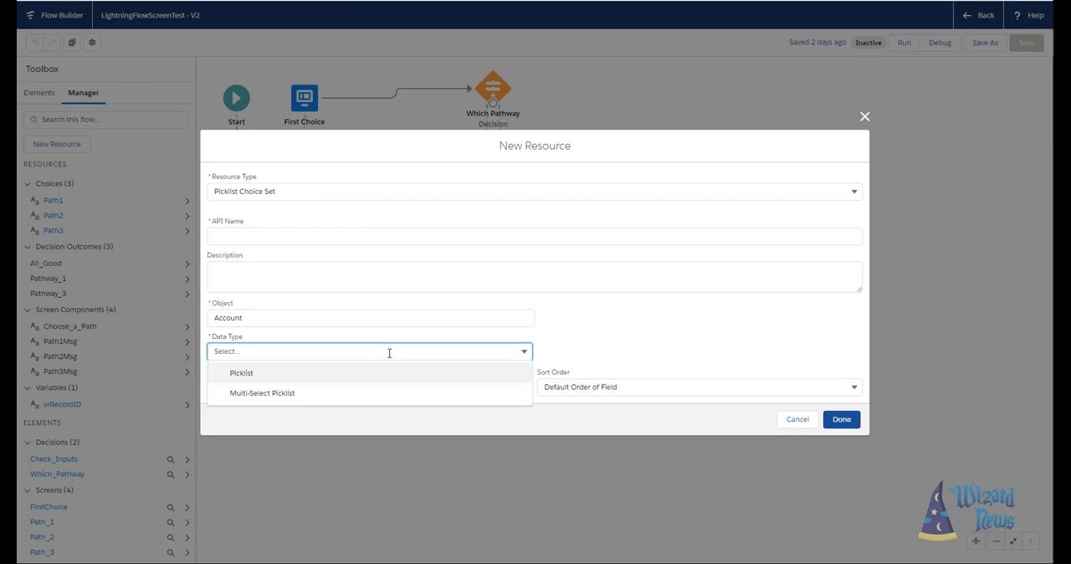
click(465, 378)
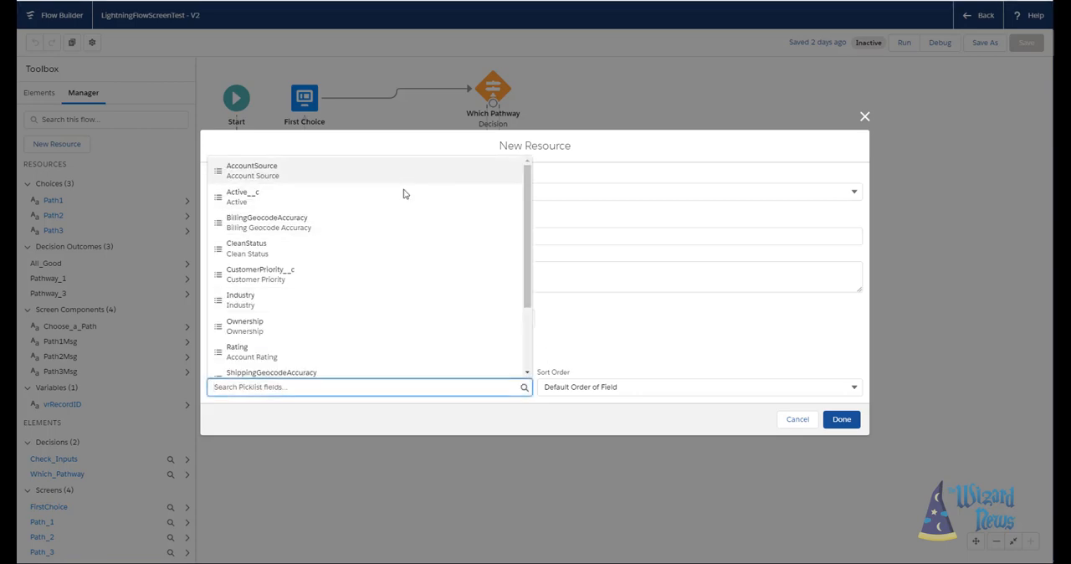
scroll(399, 315, down, 1)
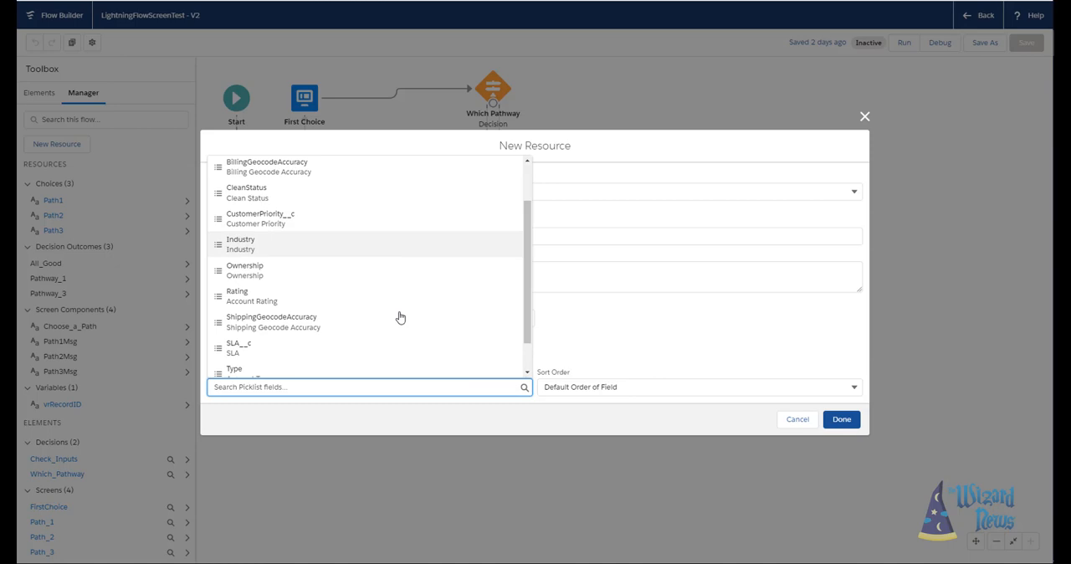
click(342, 374)
click(566, 390)
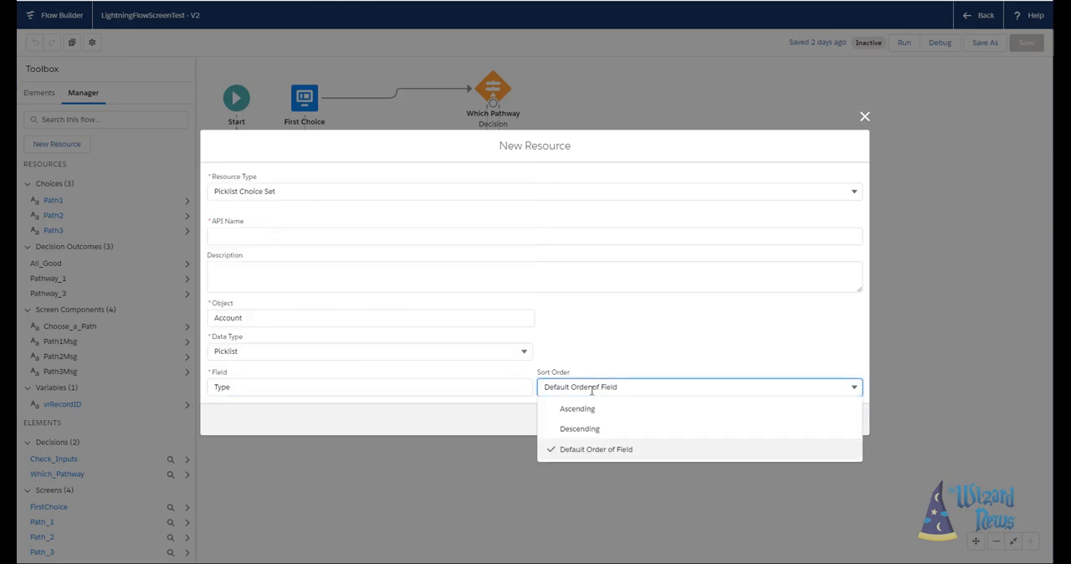
click(577, 406)
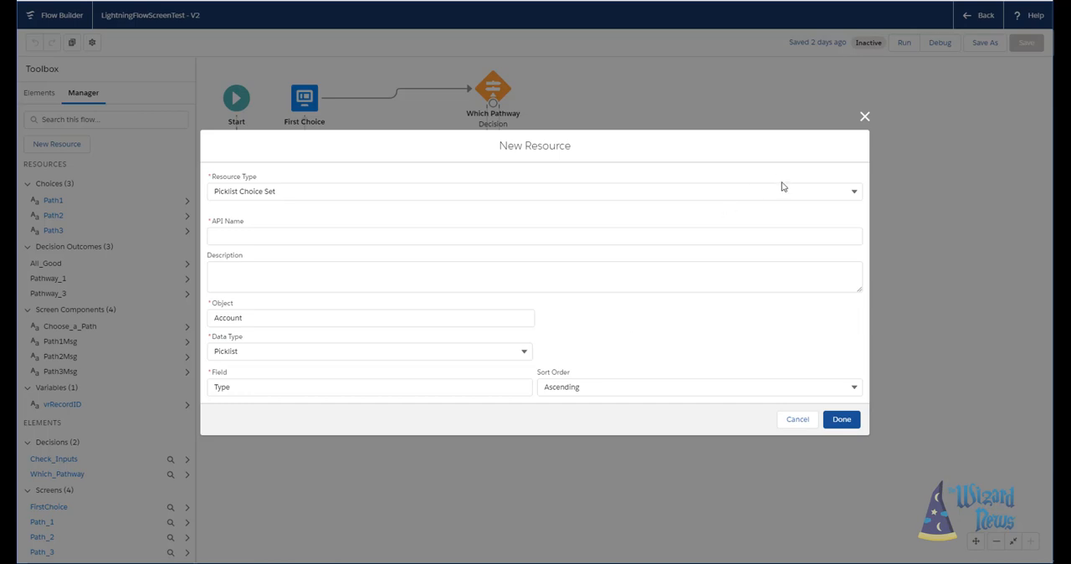
- Switch the resource type to Stage to view its fields, and close the new resource form without saving
click(851, 196)
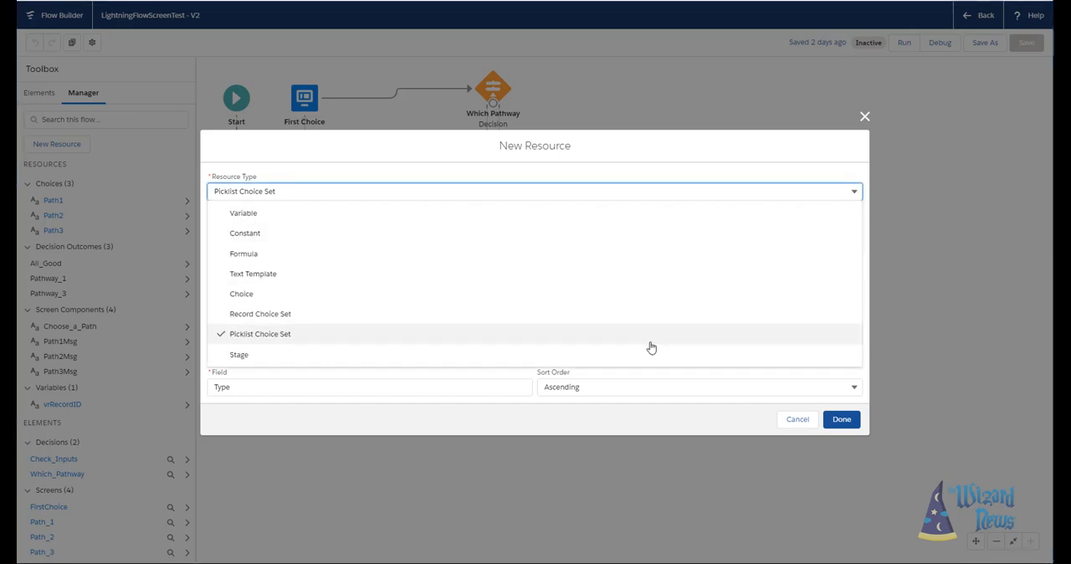
click(621, 360)
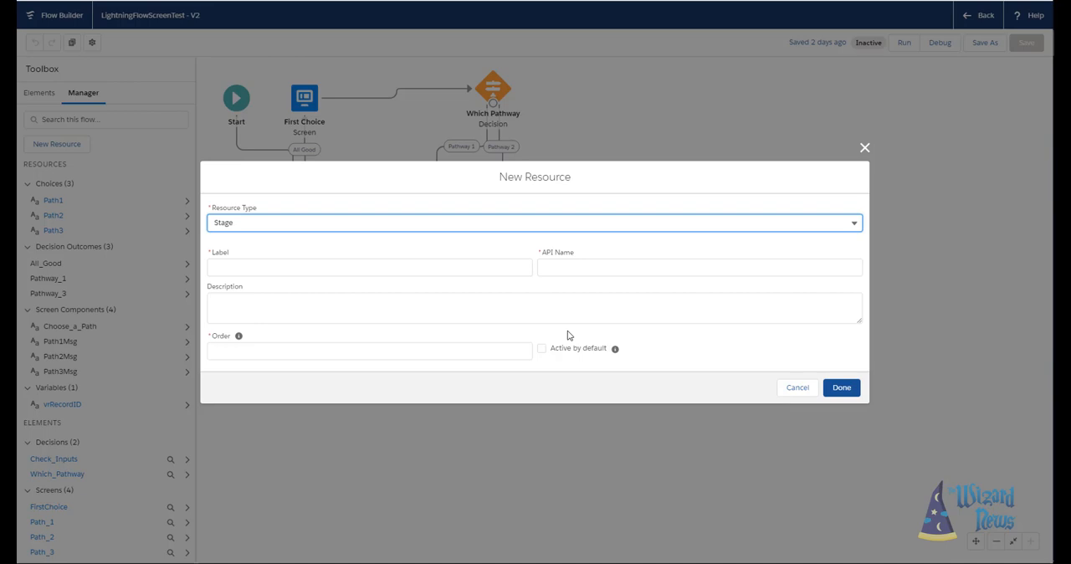
click(865, 148)
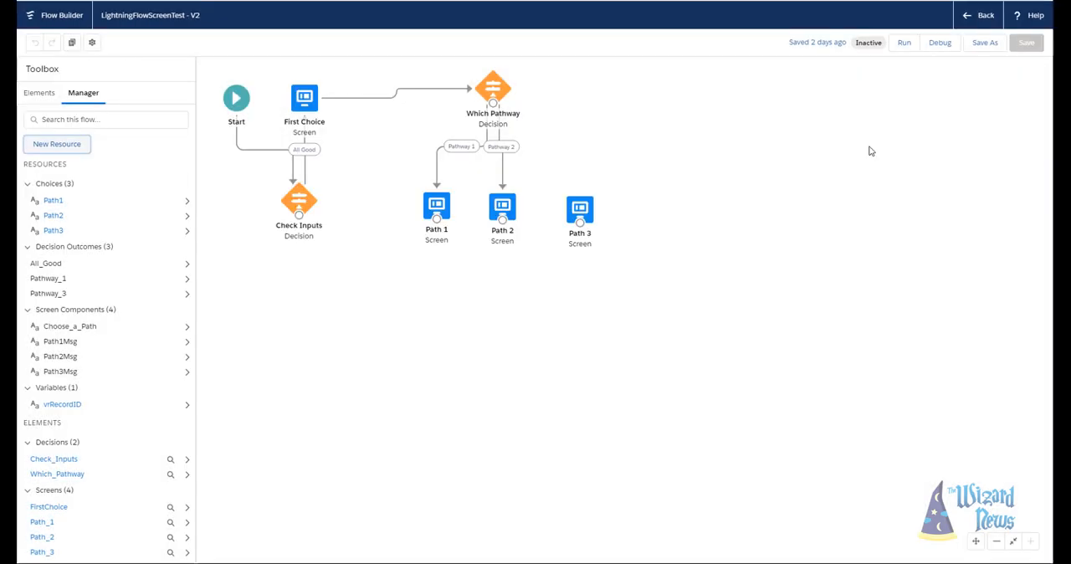